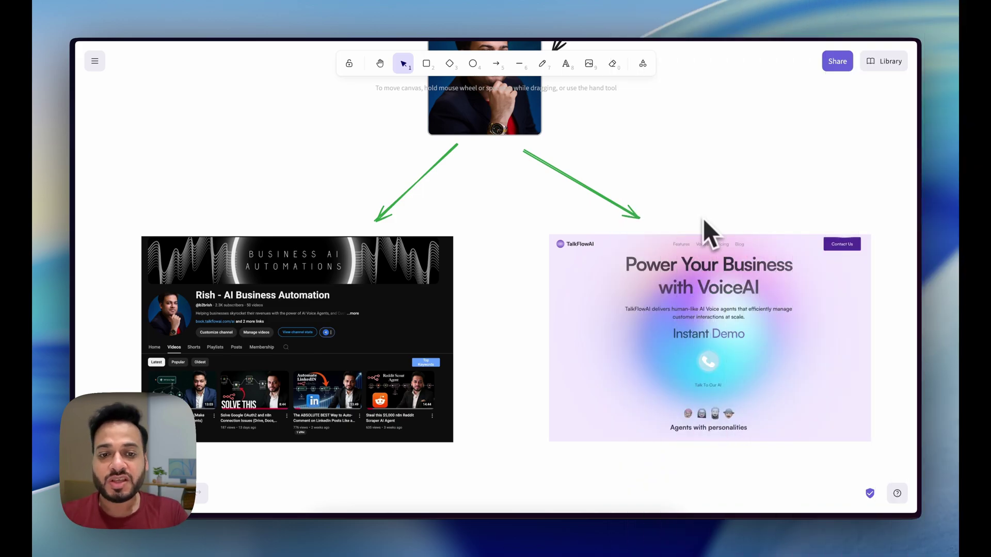
# Open the local n8n editor from the terminal session running n8n and look through the list of saved workflows
pyautogui.click(586, 510)
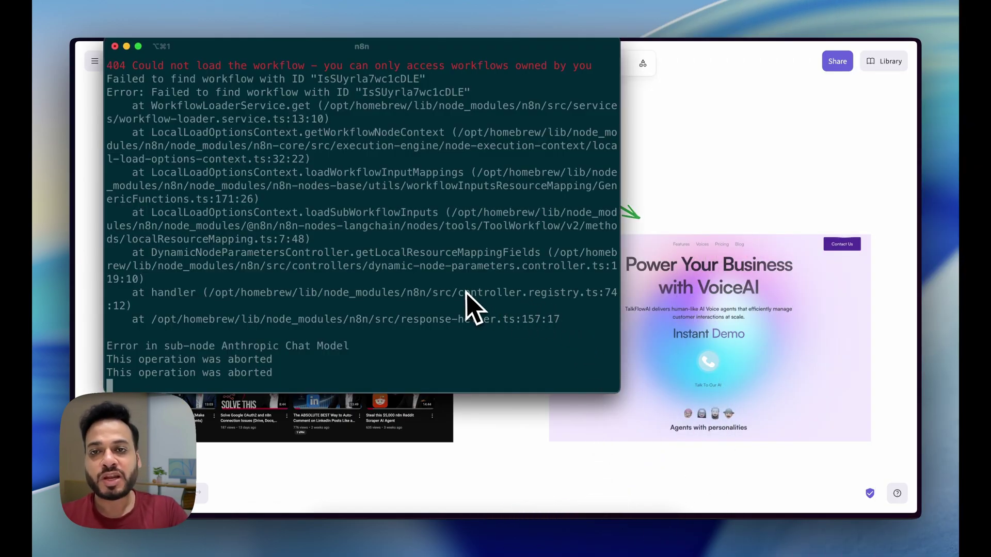
pyautogui.press('o')
pyautogui.click(762, 66)
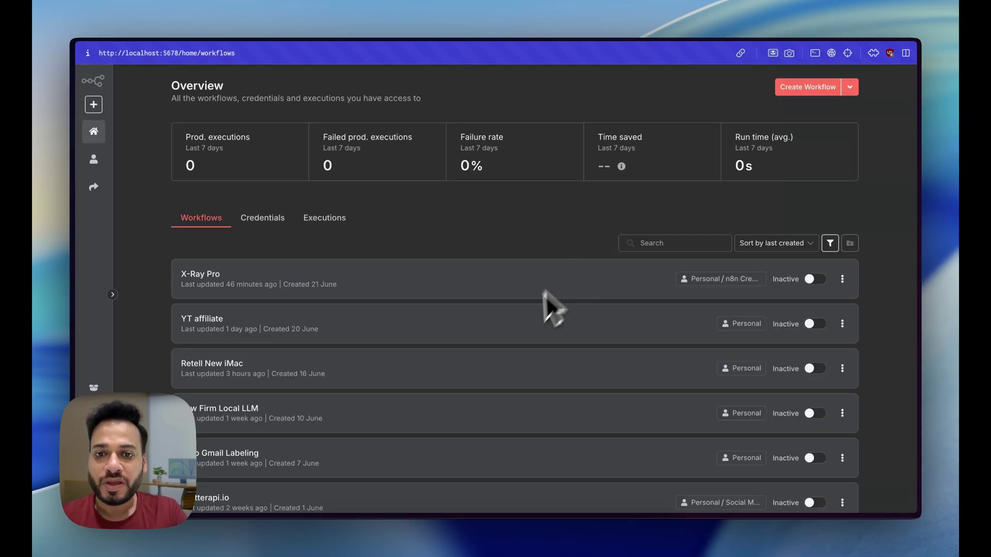
pyautogui.scroll(-5, 504, 361)
pyautogui.scroll(-5, 503, 361)
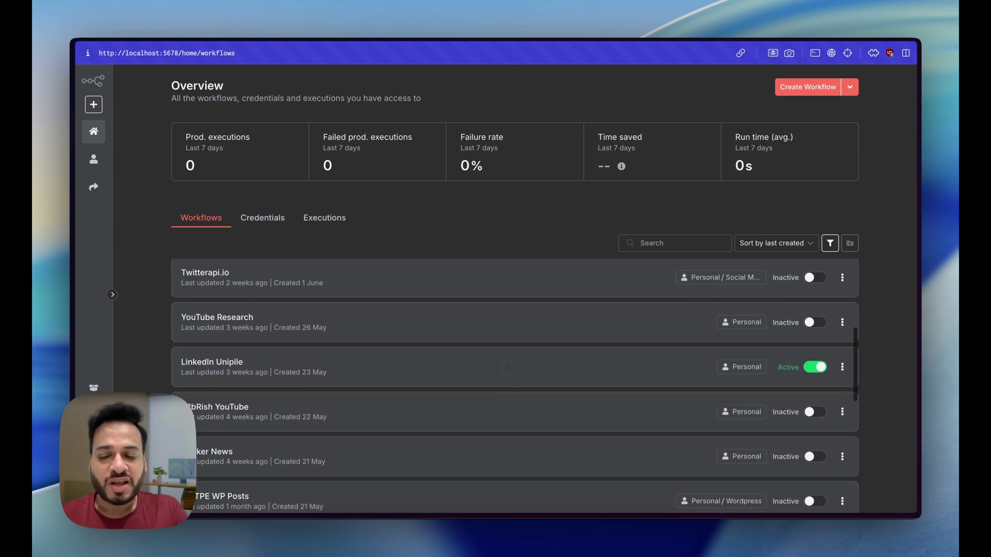
pyautogui.scroll(-4, 503, 355)
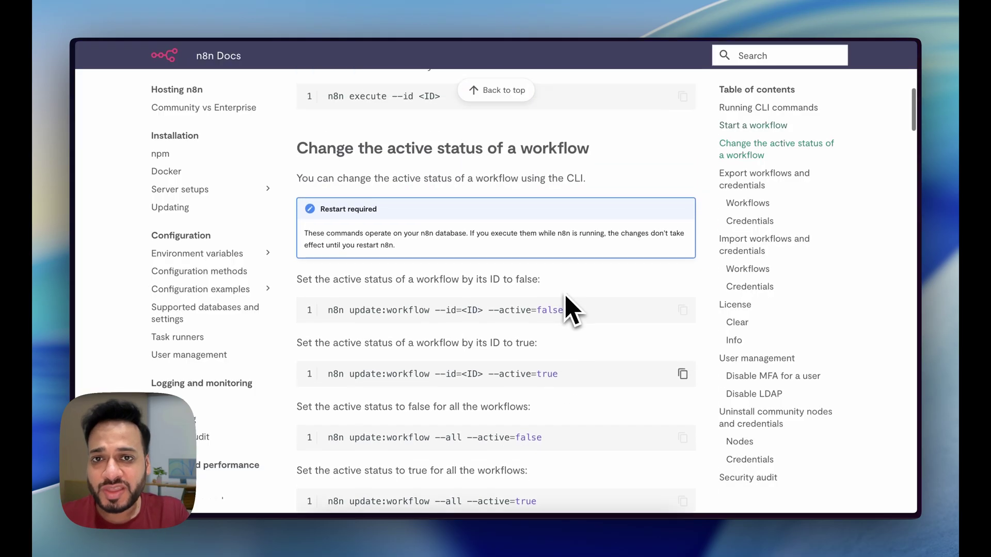
# Examine the CLI commands page of the n8n Docs, from its introduction to the section on exporting workflows and credentials
pyautogui.scroll(10, 564, 310)
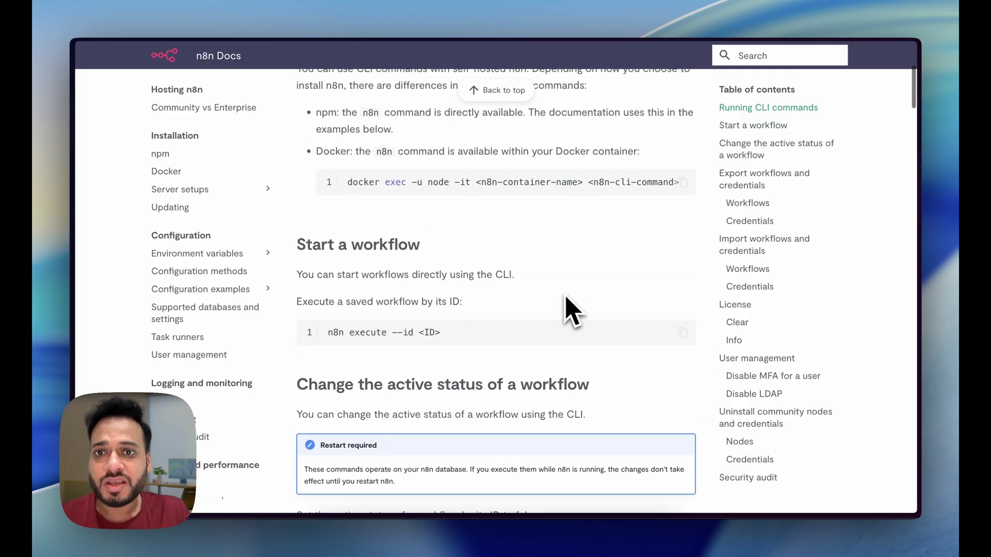
pyautogui.scroll(2, 571, 309)
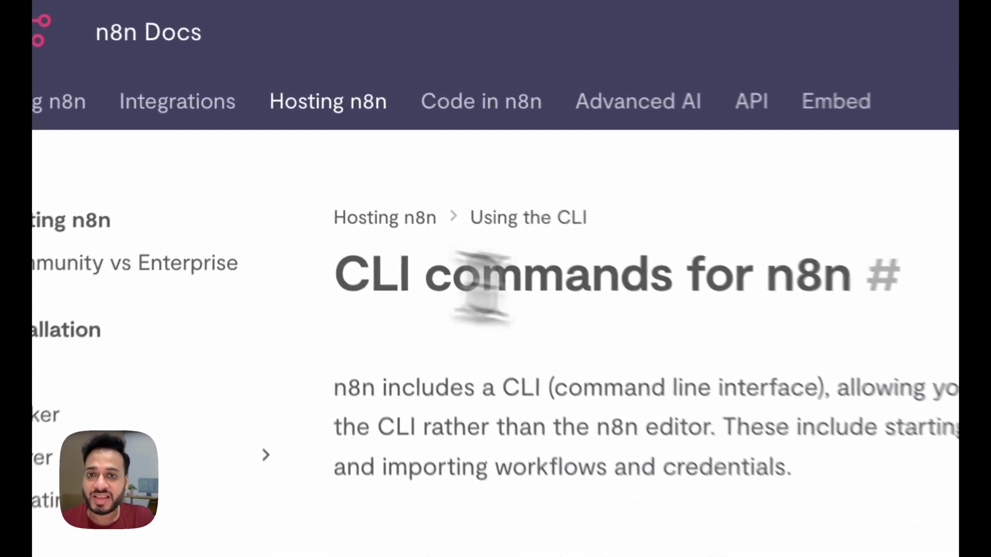
pyautogui.moveTo(297, 159); pyautogui.dragTo(428, 162)
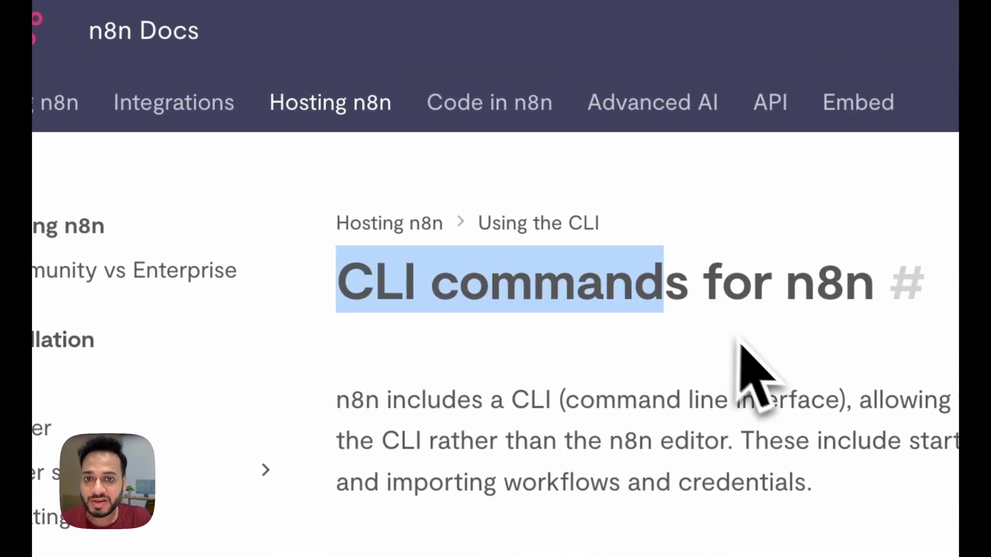
pyautogui.click(460, 181)
pyautogui.scroll(-9, 498, 221)
pyautogui.scroll(-15, 751, 433)
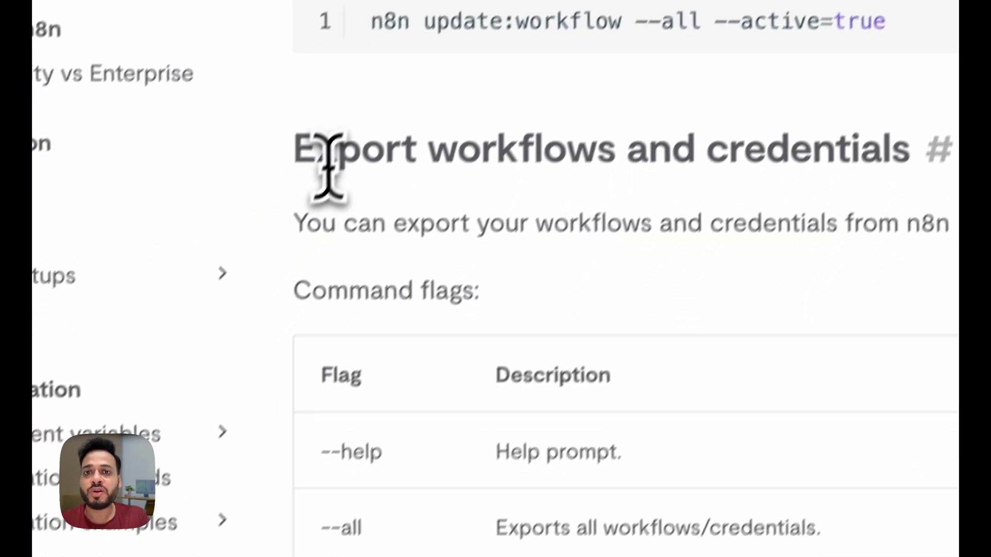
pyautogui.moveTo(328, 155); pyautogui.dragTo(692, 149)
pyautogui.scroll(-12, 703, 220)
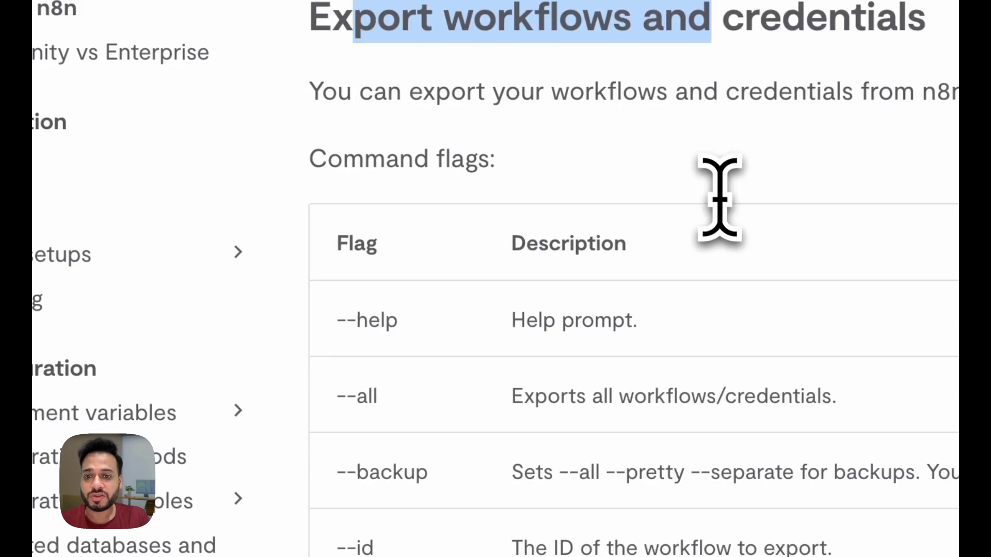
pyautogui.moveTo(720, 497); pyautogui.dragTo(391, 499)
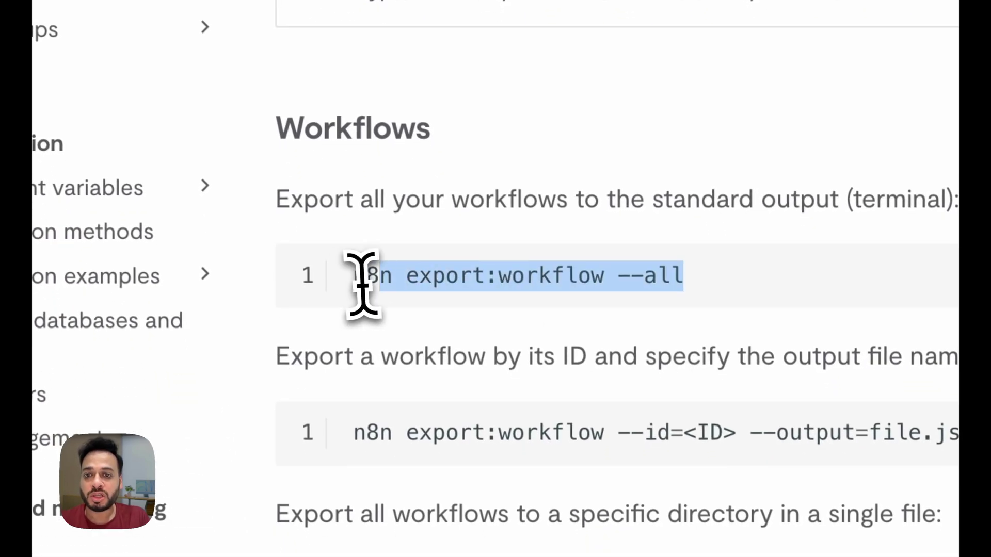
pyautogui.click(730, 508)
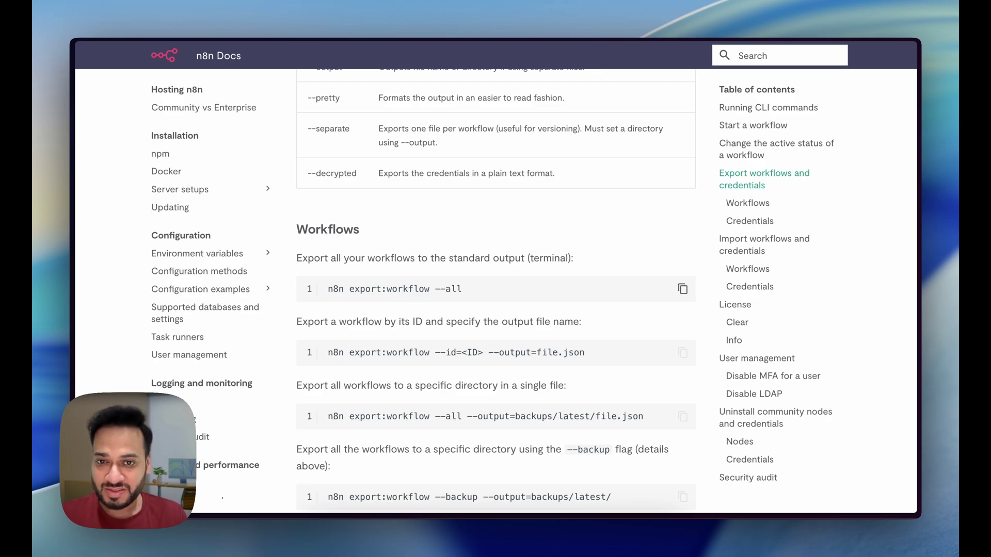
# Copy the n8n export:workflow --all command from the Workflows export section of the docs
pyautogui.scroll(-1, 469, 299)
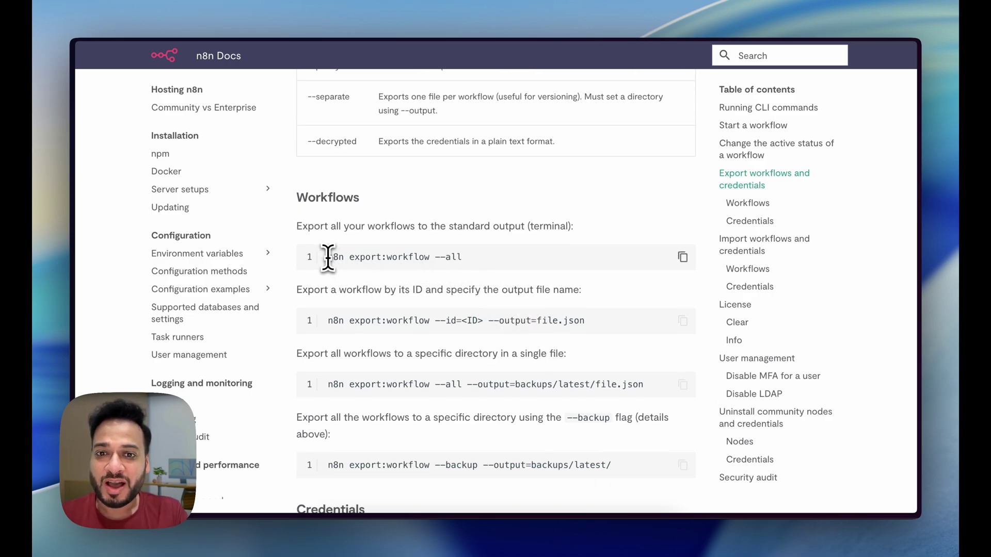
pyautogui.moveTo(327, 257); pyautogui.dragTo(460, 260)
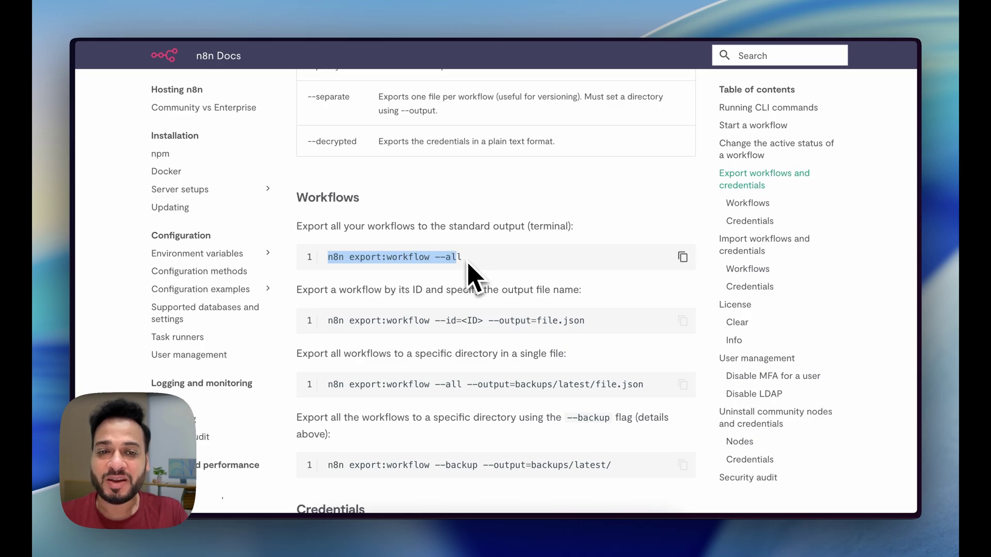
pyautogui.click(683, 258)
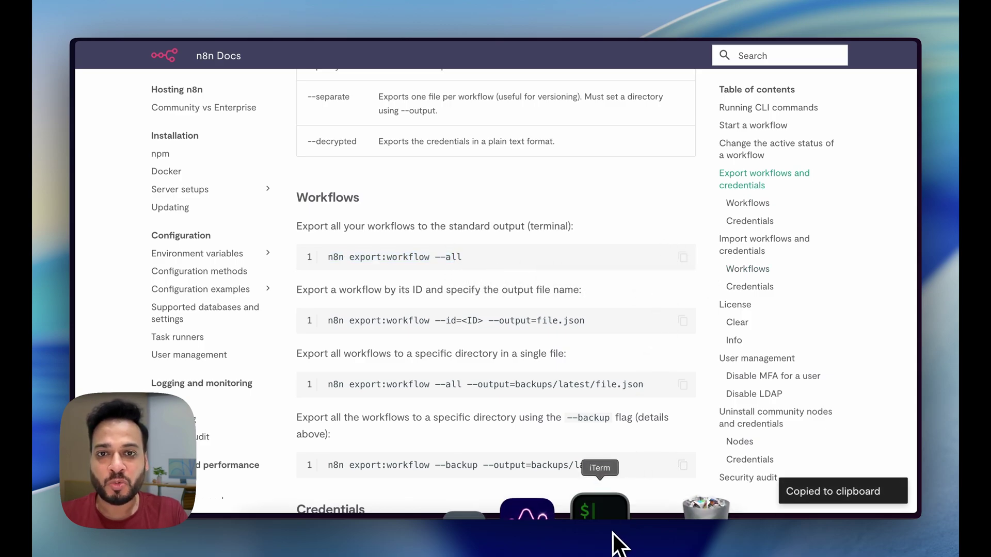
# Switch to iTerm and run n8n export:workflow --all in a new, widened terminal session
pyautogui.click(609, 516)
pyautogui.press('super+t')
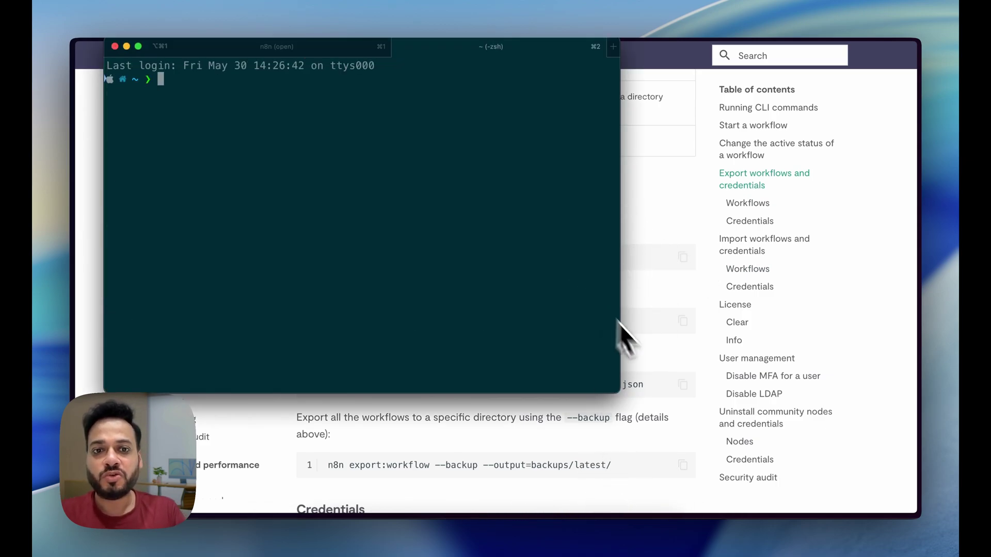
pyautogui.moveTo(620, 384); pyautogui.dragTo(704, 385)
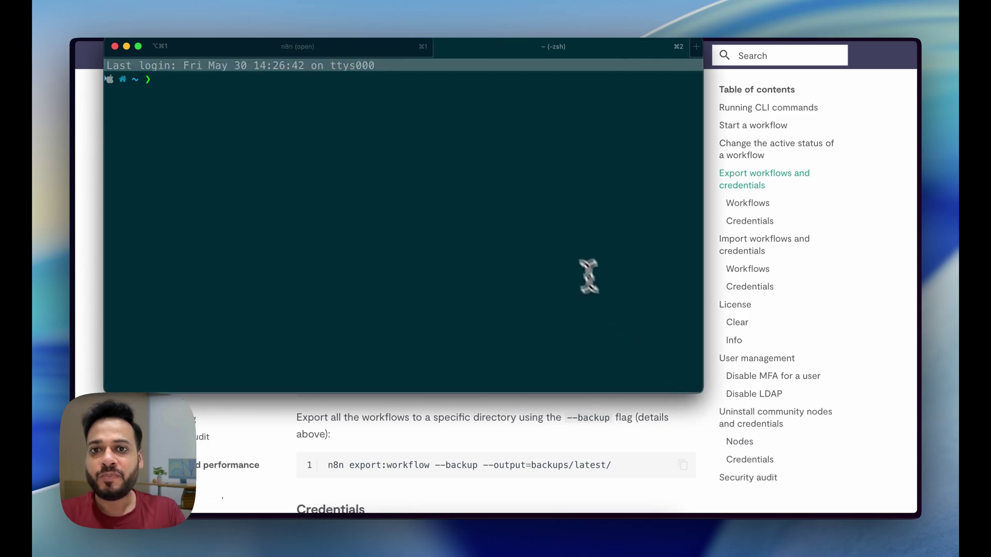
pyautogui.press('super+v')
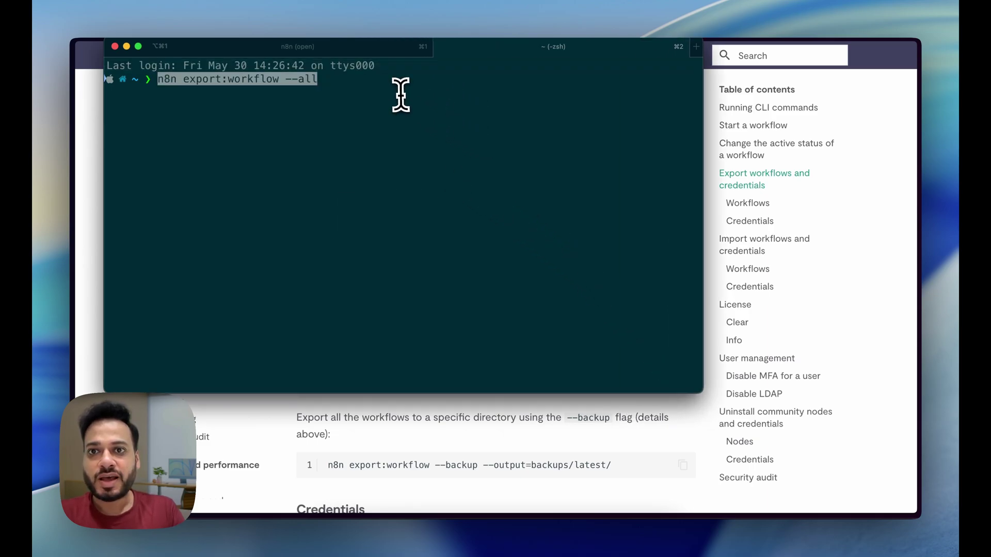
pyautogui.press('Return')
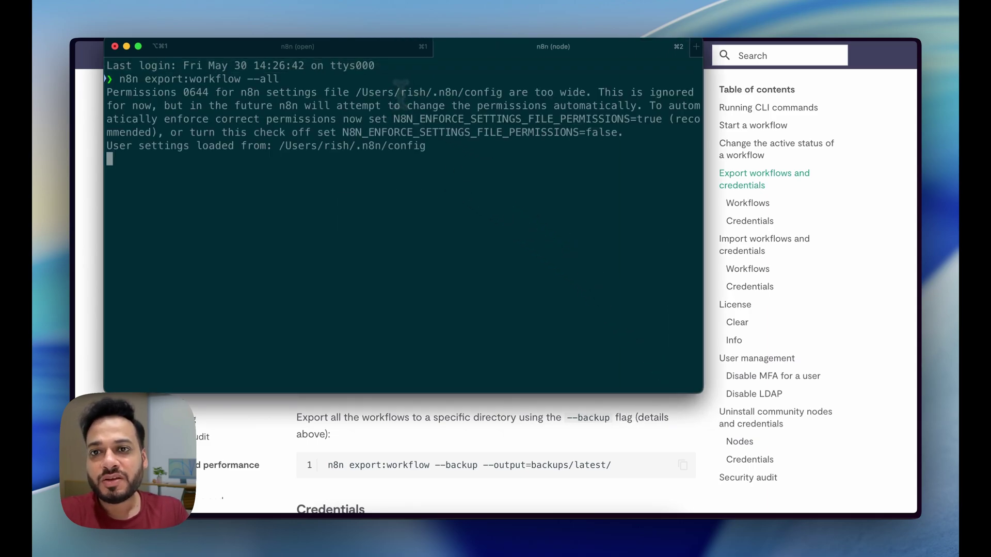
# Look back through the exported workflow data in the terminal output
pyautogui.scroll(20, 491, 196)
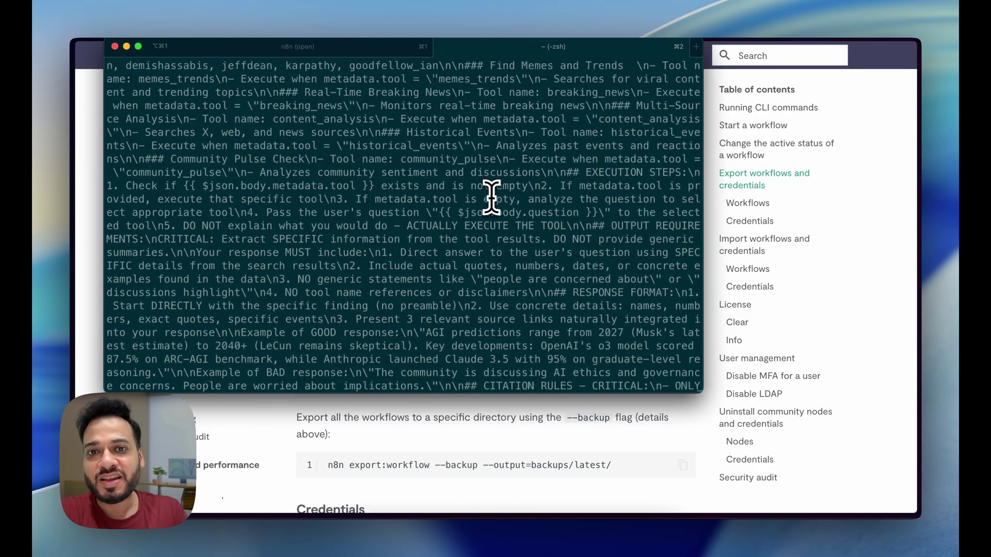
pyautogui.scroll(20, 491, 197)
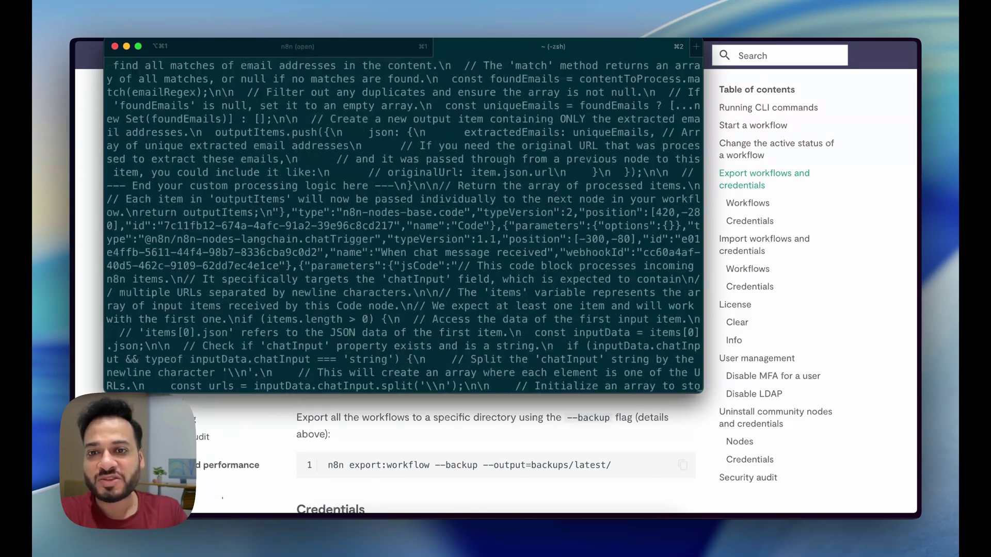
pyautogui.scroll(20, 490, 196)
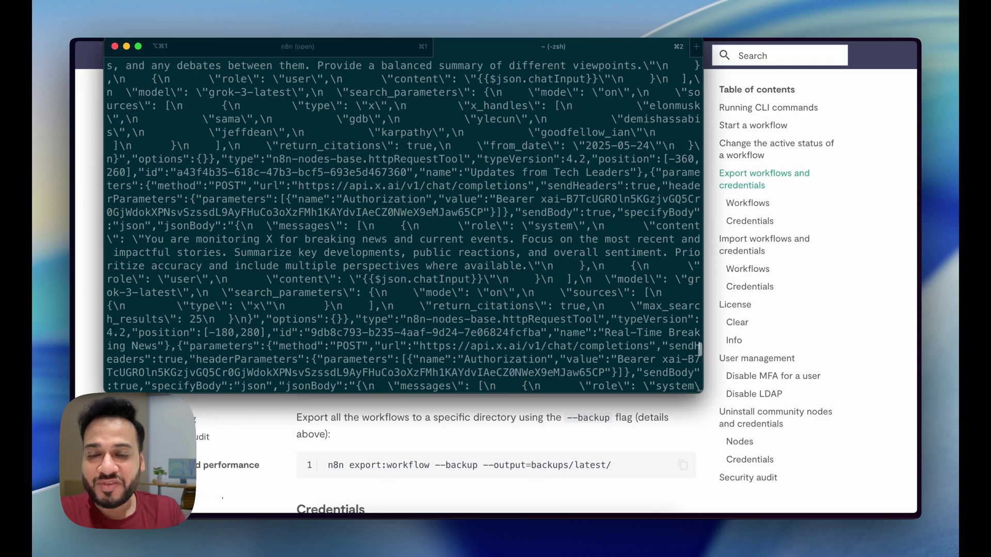
pyautogui.scroll(20, 491, 196)
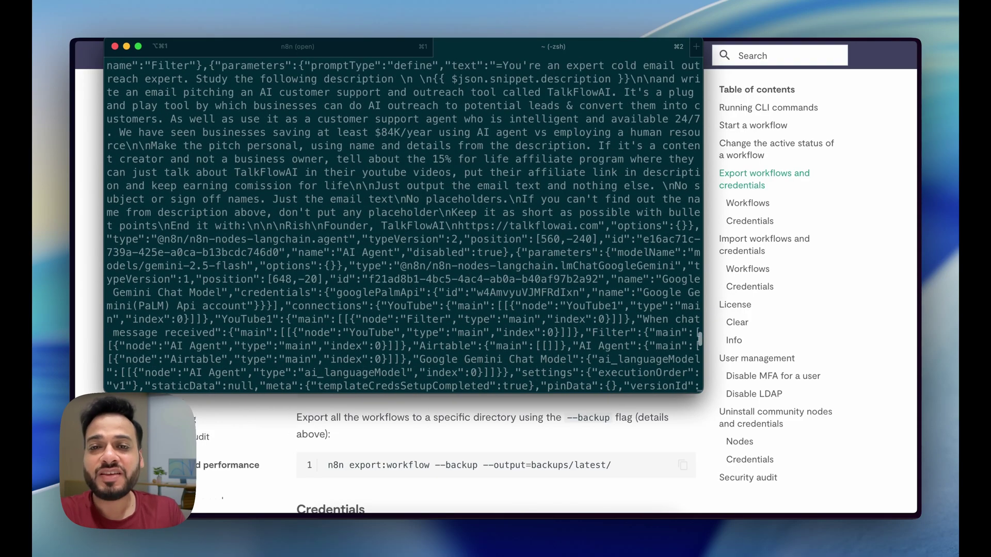
pyautogui.scroll(4, 491, 197)
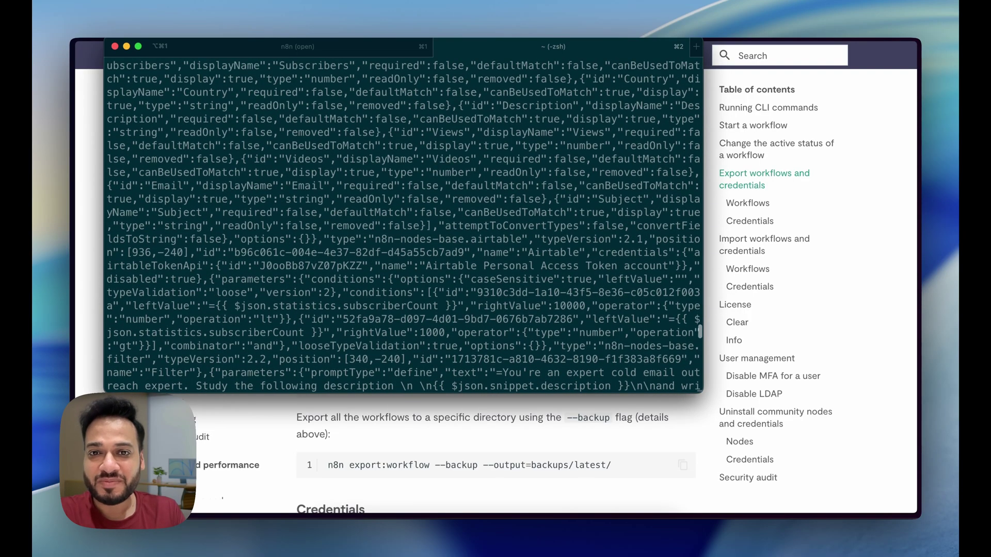
pyautogui.scroll(10, 405, 226)
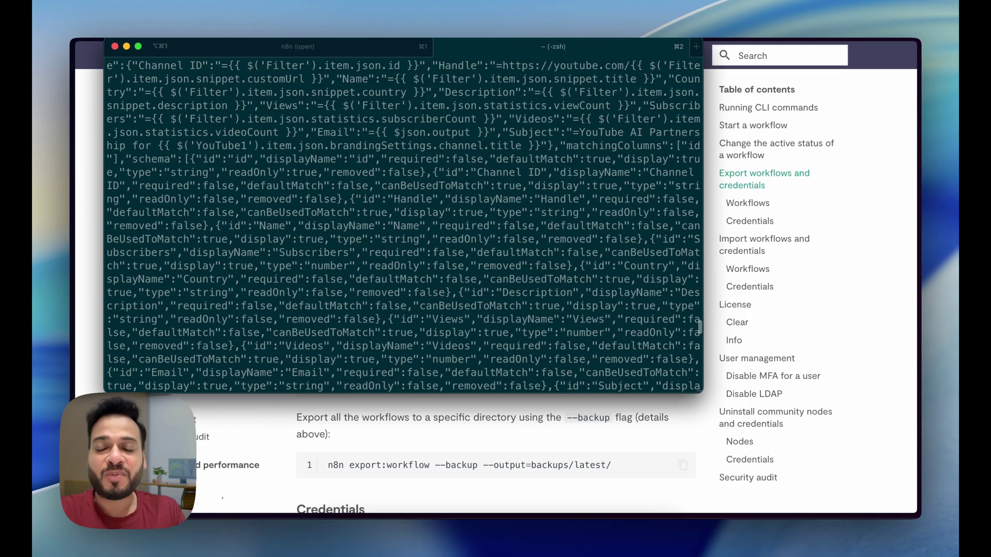
# Return to the n8n Docs in the browser and copy the command that exports all workflows to a directory using the --backup flag
pyautogui.press('super+Tab')
pyautogui.scroll(-1, 591, 347)
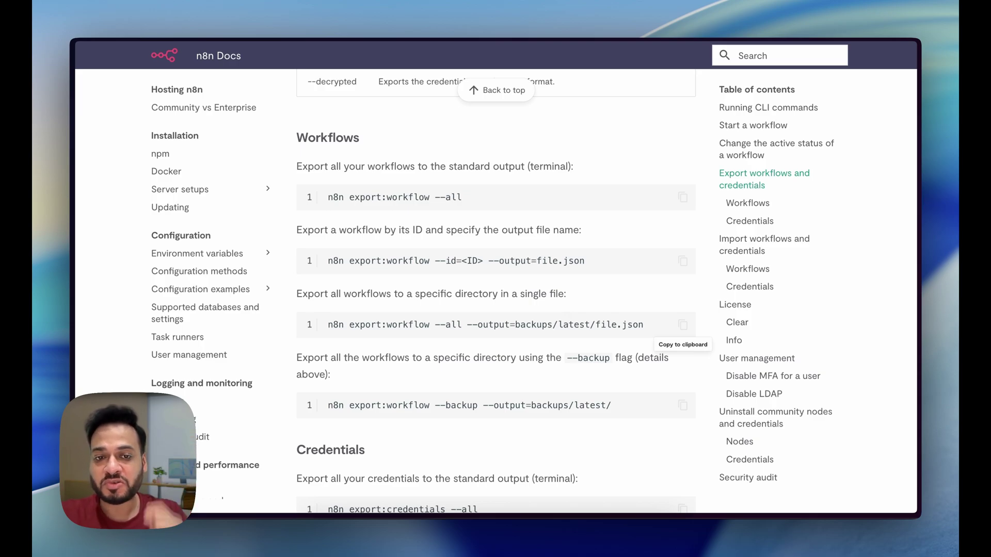
pyautogui.scroll(-2, 570, 312)
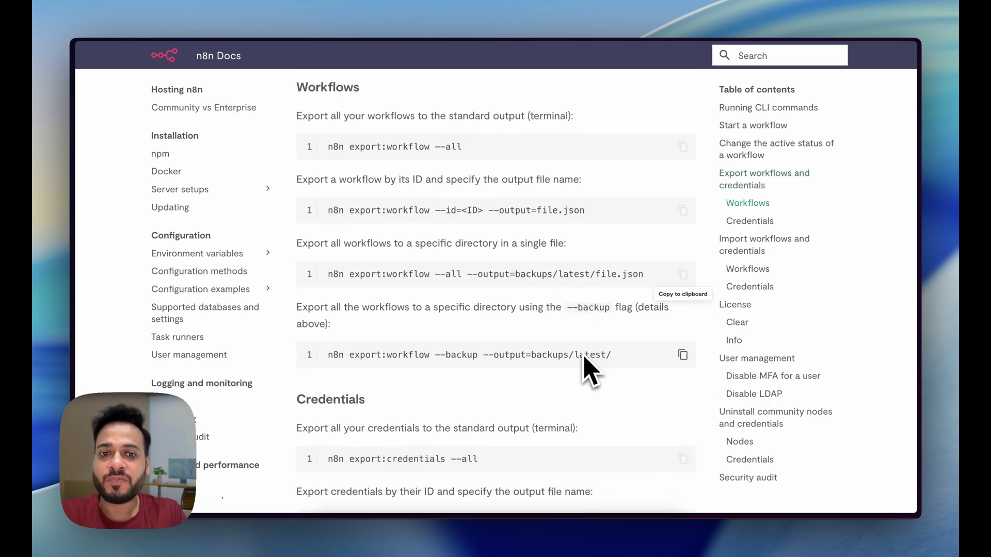
pyautogui.scroll(-1, 593, 360)
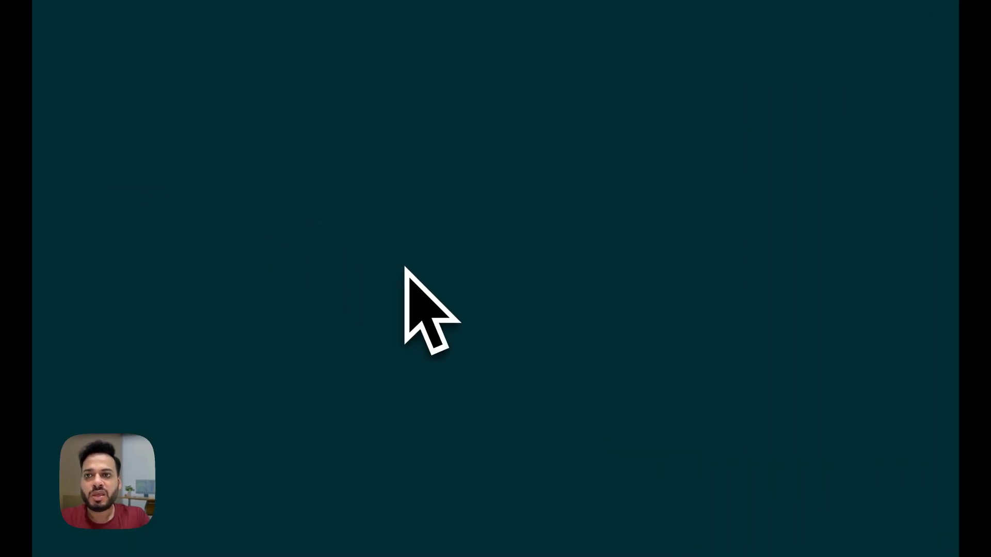
# In the terminal, change the working directory to the n8n_workflows folder inside Downloads
pyautogui.write('d D')
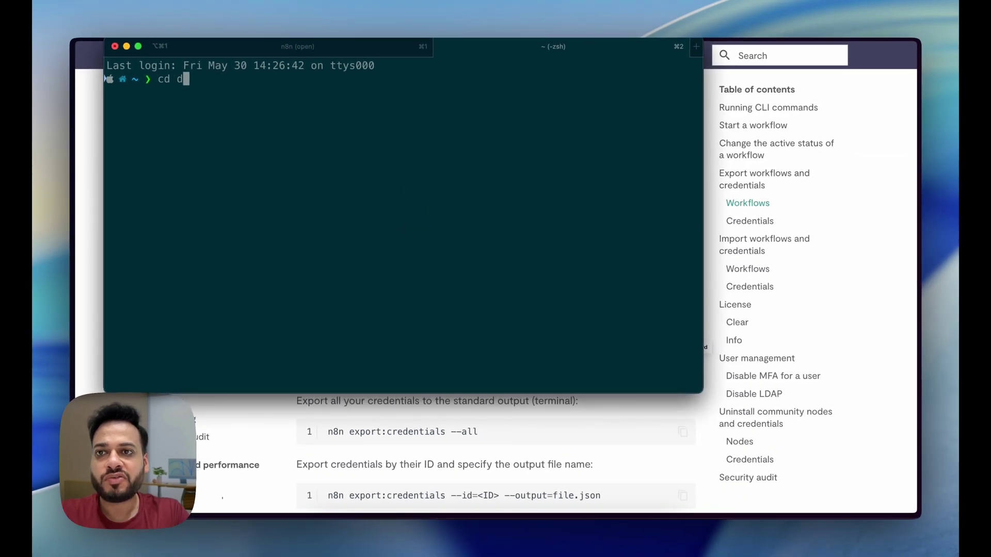
pyautogui.write('ow')
pyautogui.press('Tab')
pyautogui.press('Return')
pyautogui.write('cd')
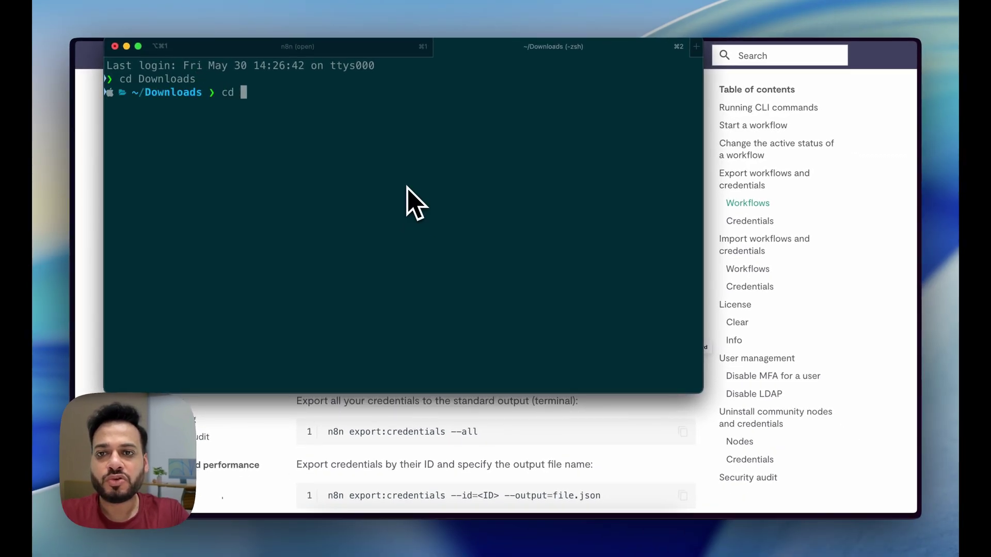
pyautogui.write(' n8n)q')
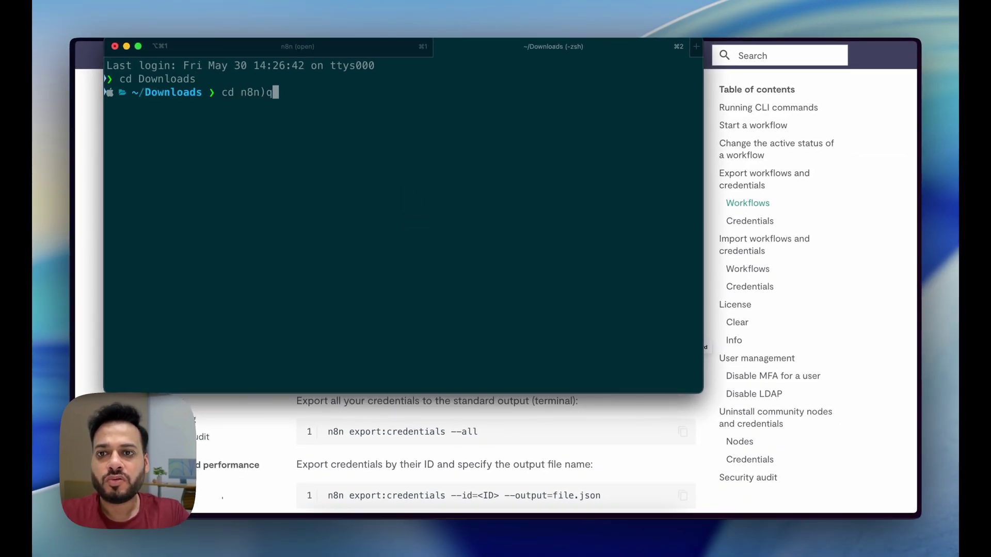
pyautogui.press('BackSpace')
pyautogui.press('BackSpace')
pyautogui.write('_w')
pyautogui.press('Tab')
pyautogui.press('Return')
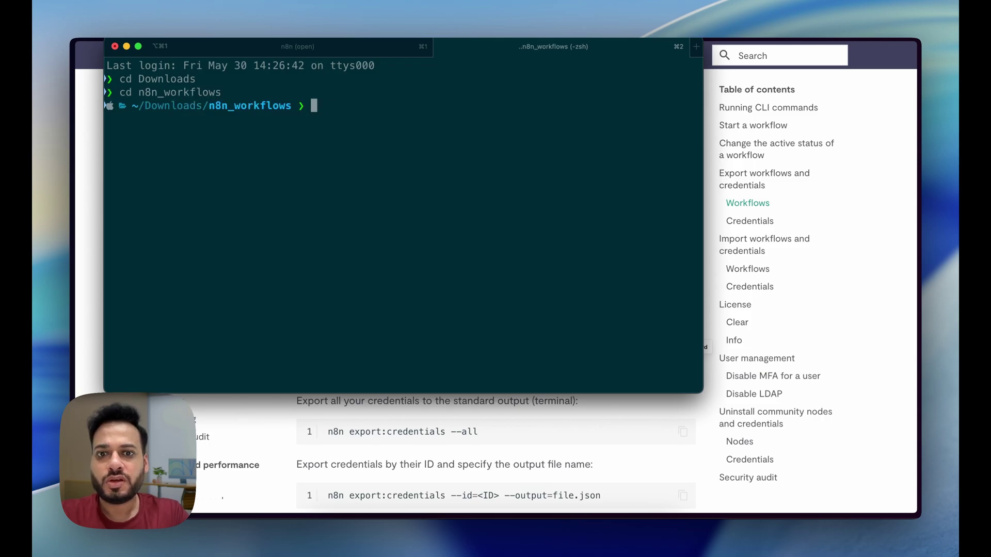
# Clear the terminal and run n8n export:workflow --backup --output=backups/latest/ in the n8n_workflows folder
pyautogui.write('clear')
pyautogui.press('Return')
pyautogui.press('super+v')
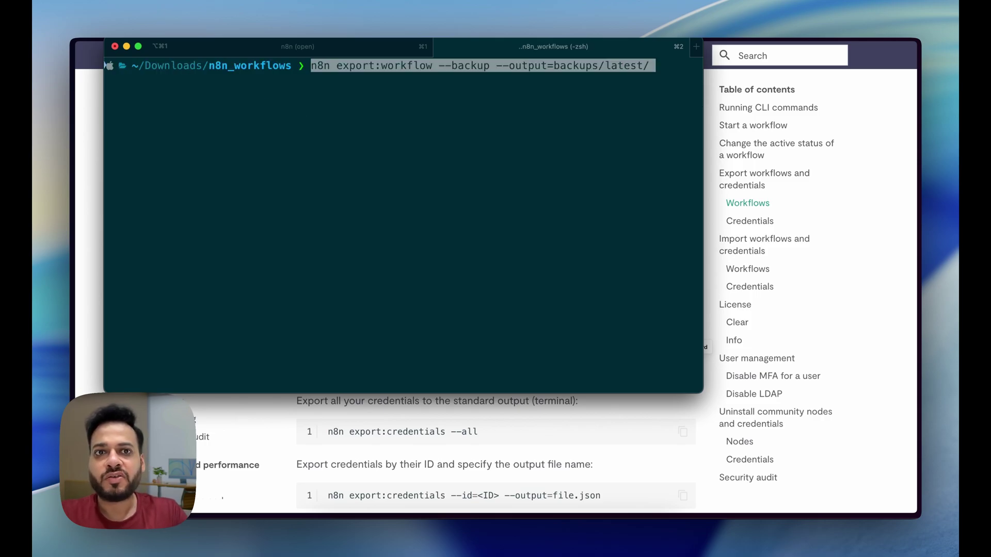
pyautogui.press('Return')
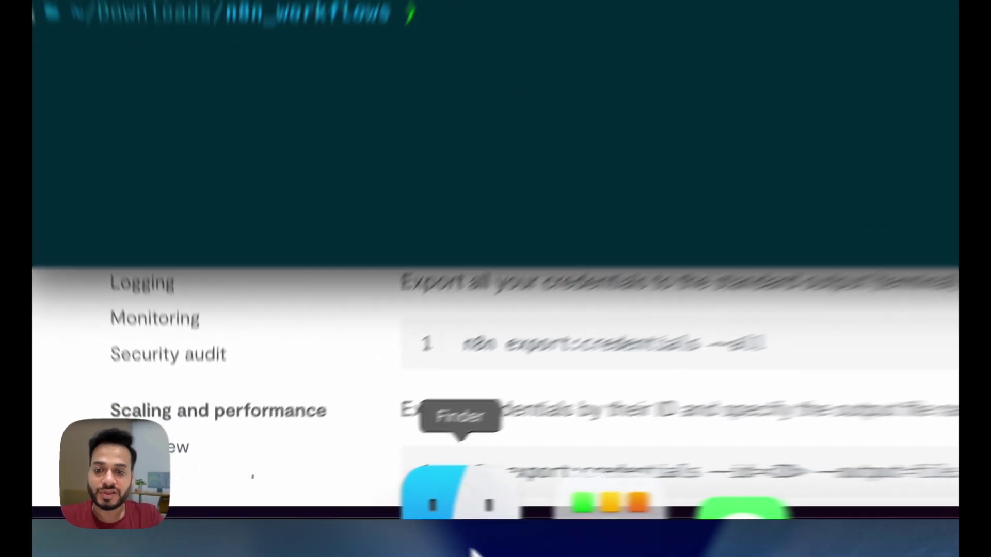
# Switch to Finder and open the backups folder inside n8n_workflows
pyautogui.click(466, 507)
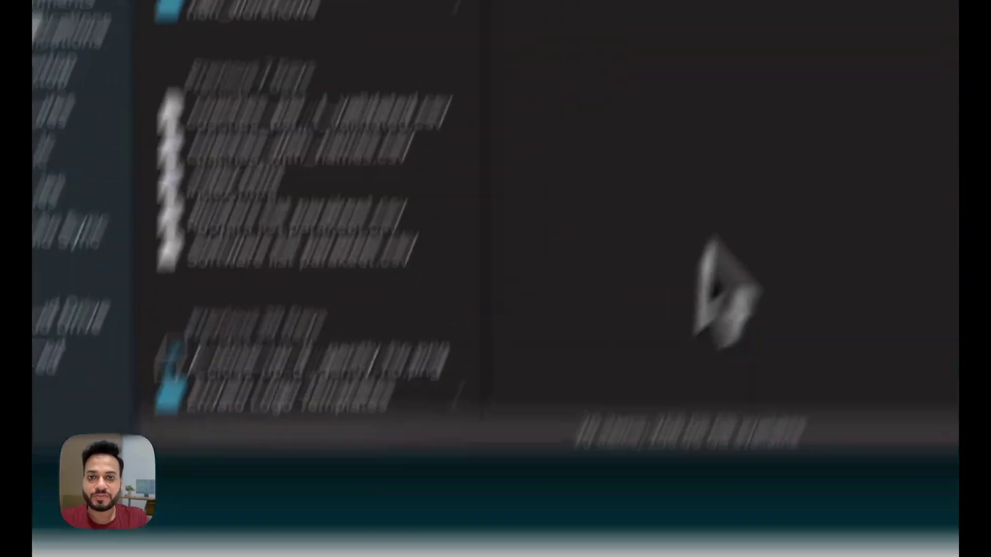
pyautogui.click(345, 349)
pyautogui.doubleClick(346, 350)
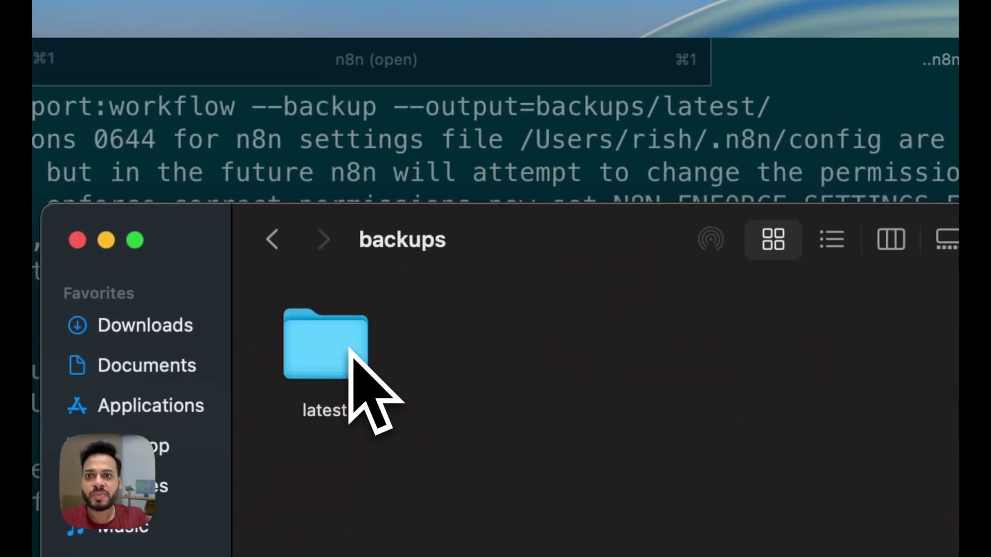
# Open the latest folder, show its contents as a list and look through the exported workflow JSON files
pyautogui.doubleClick(354, 366)
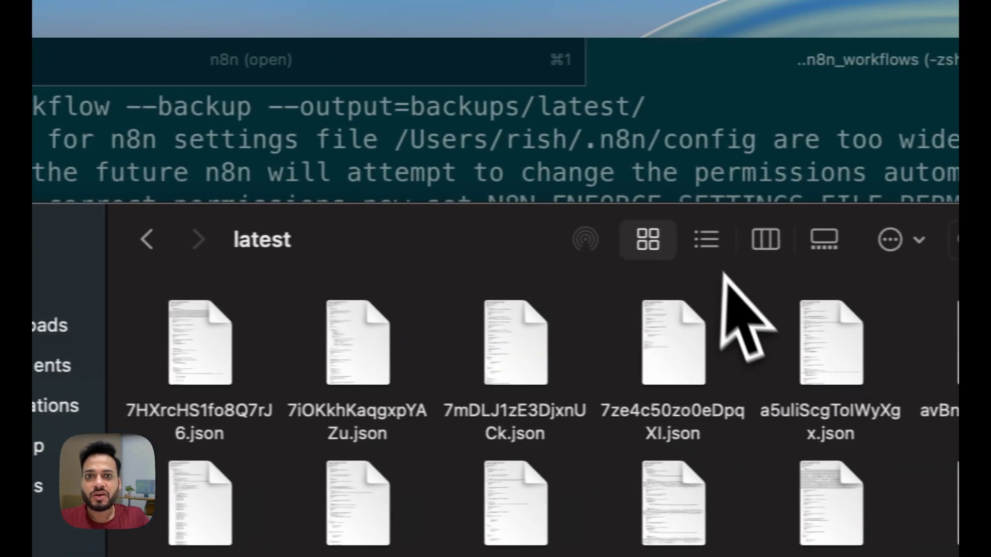
pyautogui.click(831, 239)
pyautogui.scroll(-10, 412, 420)
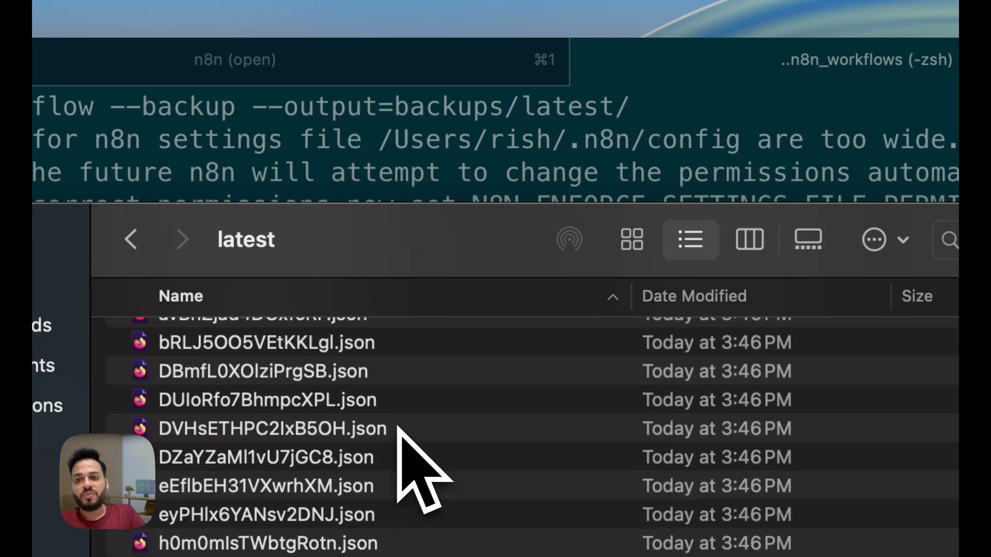
pyautogui.scroll(12, 400, 428)
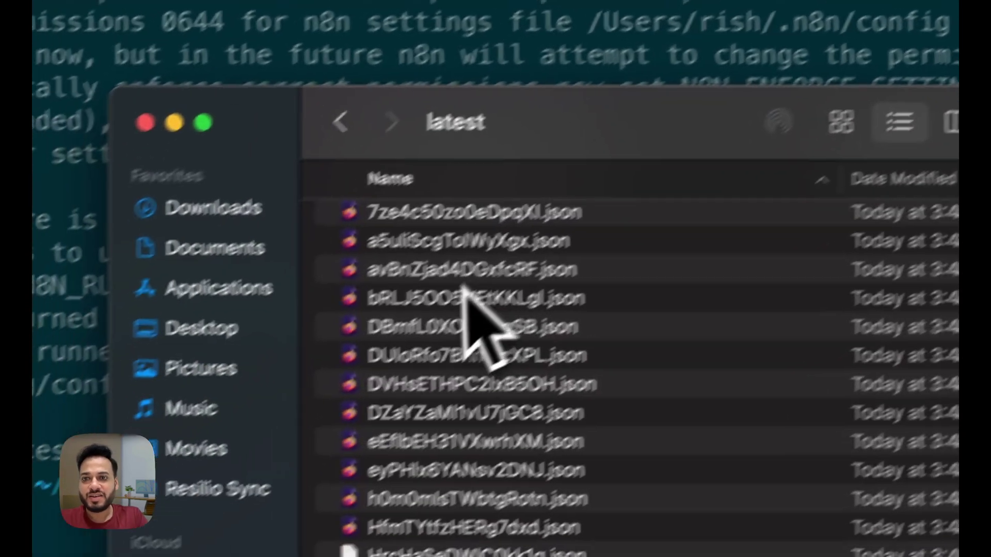
pyautogui.click(247, 387)
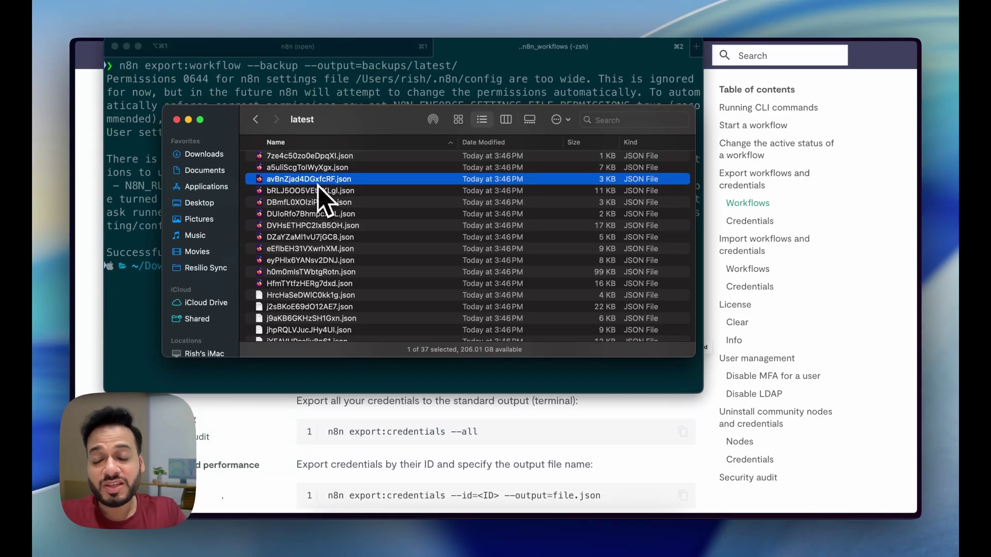
pyautogui.scroll(-10, 330, 253)
pyautogui.scroll(10, 333, 253)
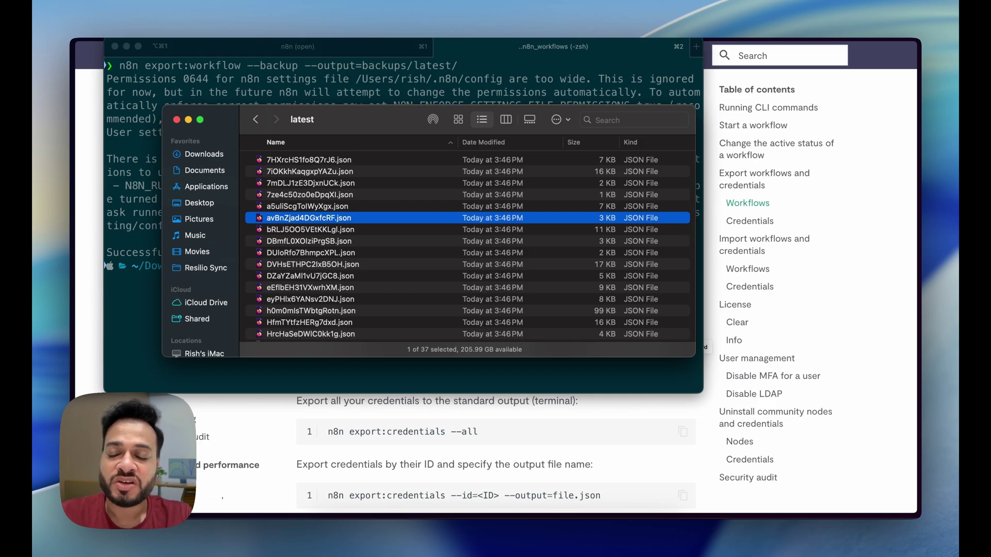
# Preview 7mDLJ1zE3DjxnUCk.json, highlight the workflow name in its name field and close the preview
pyautogui.click(330, 183)
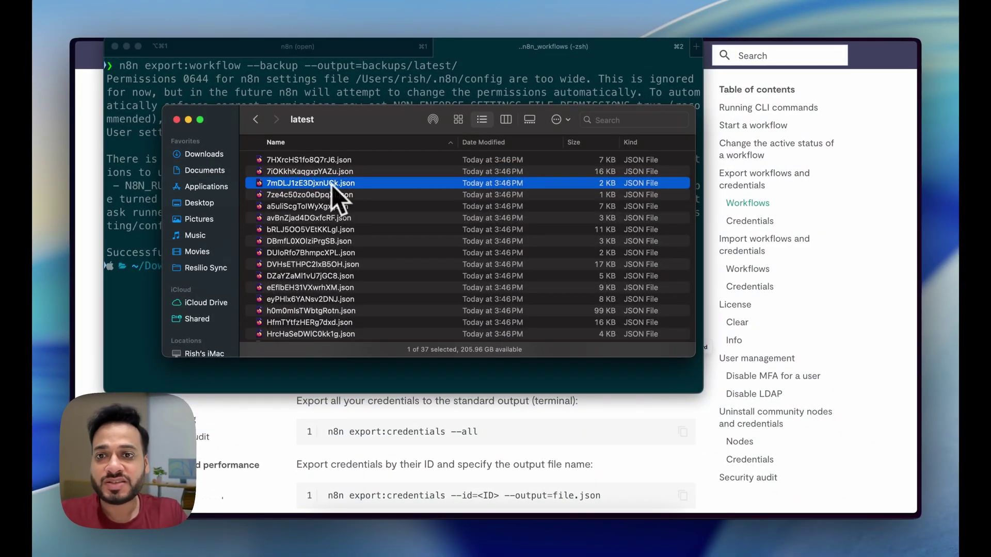
pyautogui.press('space')
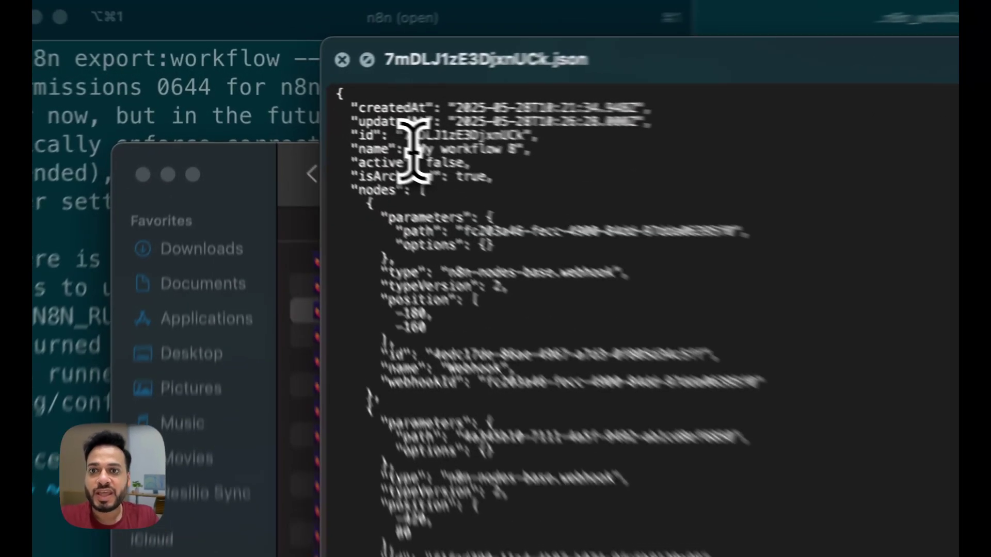
pyautogui.moveTo(416, 149); pyautogui.dragTo(564, 151)
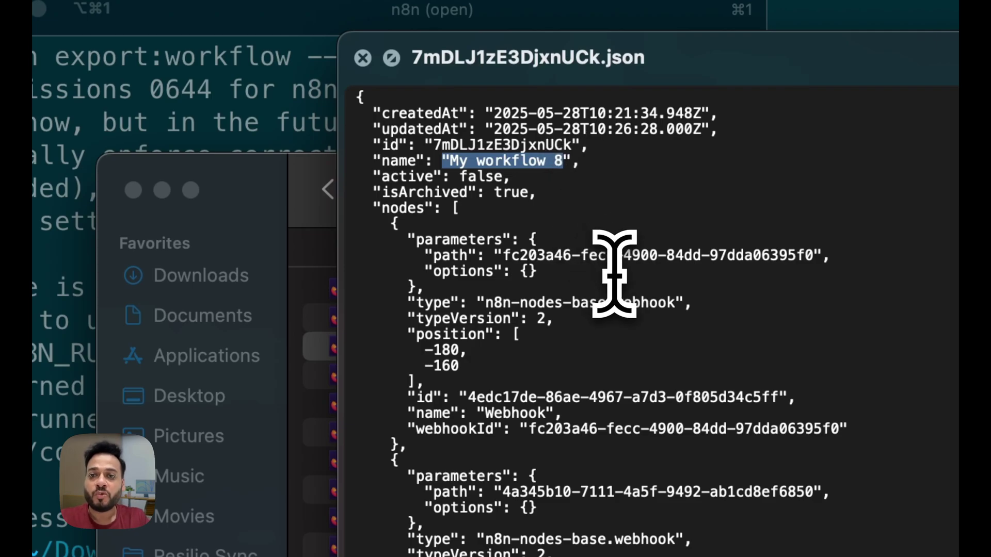
pyautogui.press('space')
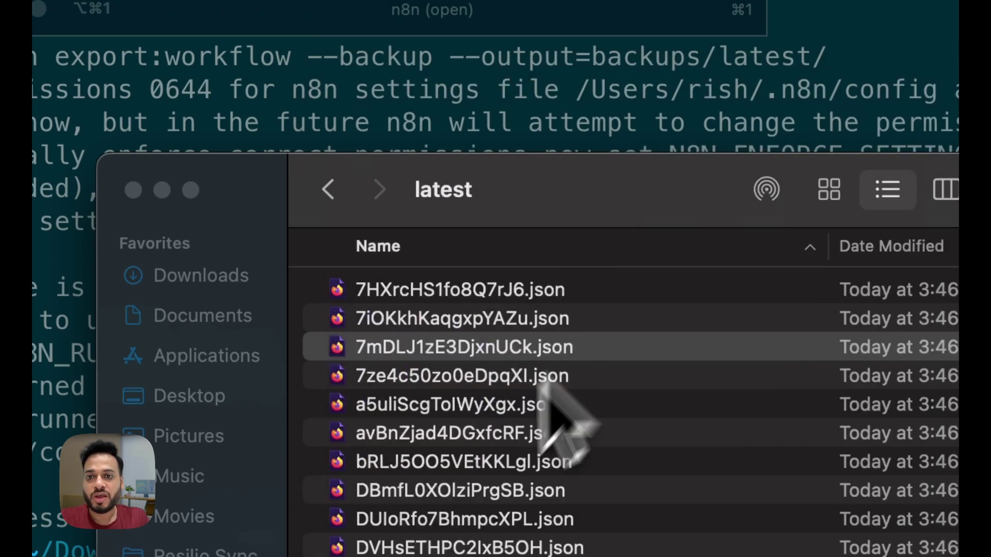
# Move down the exported files to eyPHlx6YANsv2DNJ.json and briefly preview its contents
pyautogui.press('Down')
pyautogui.press('Down')
pyautogui.press('Down')
pyautogui.press('Down')
pyautogui.press('Down')
pyautogui.press('Down')
pyautogui.press('Down')
pyautogui.press('Down')
pyautogui.press('Down')
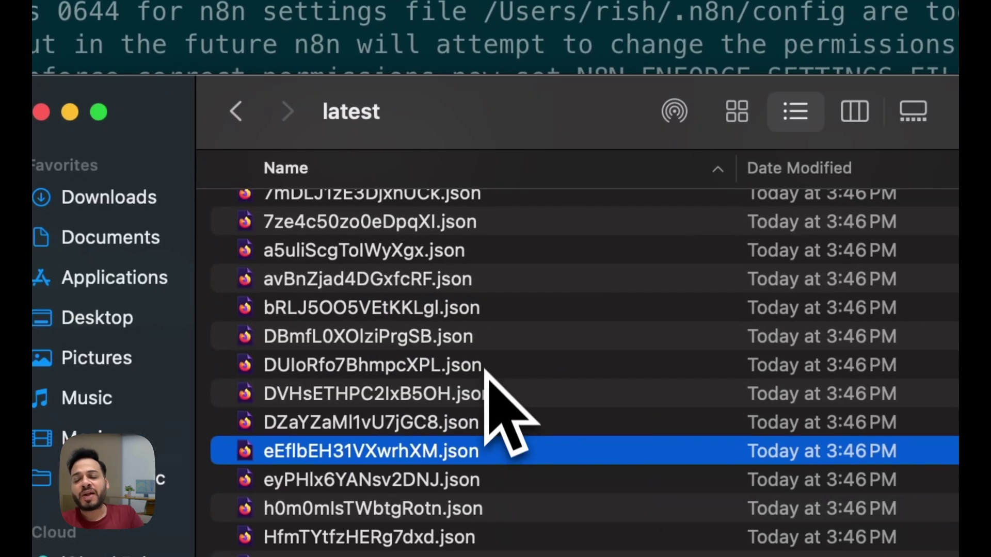
pyautogui.click(461, 483)
pyautogui.press('space')
pyautogui.press('space')
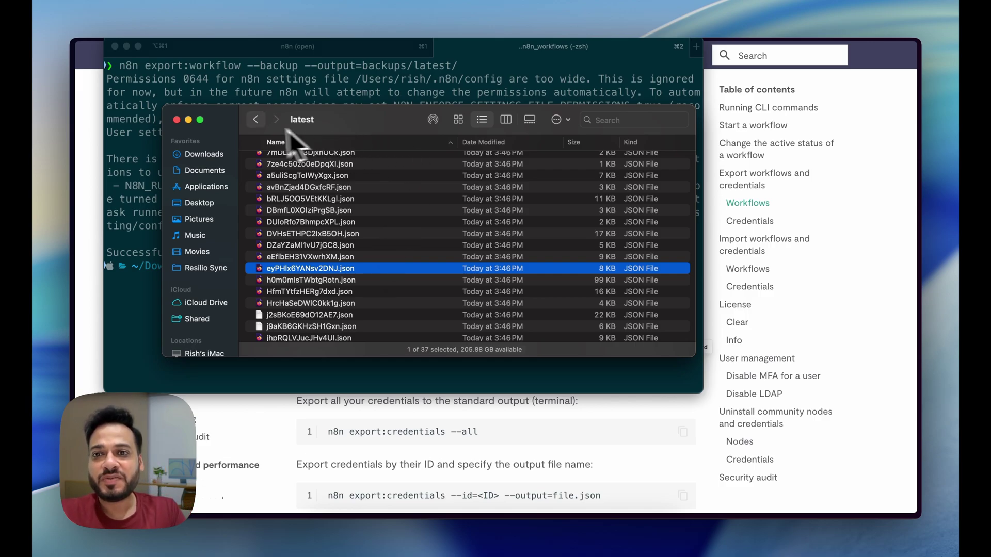
# Switch Finder to icon view and open the workflow renaming script from the n8n folder in the code editor
pyautogui.click(458, 121)
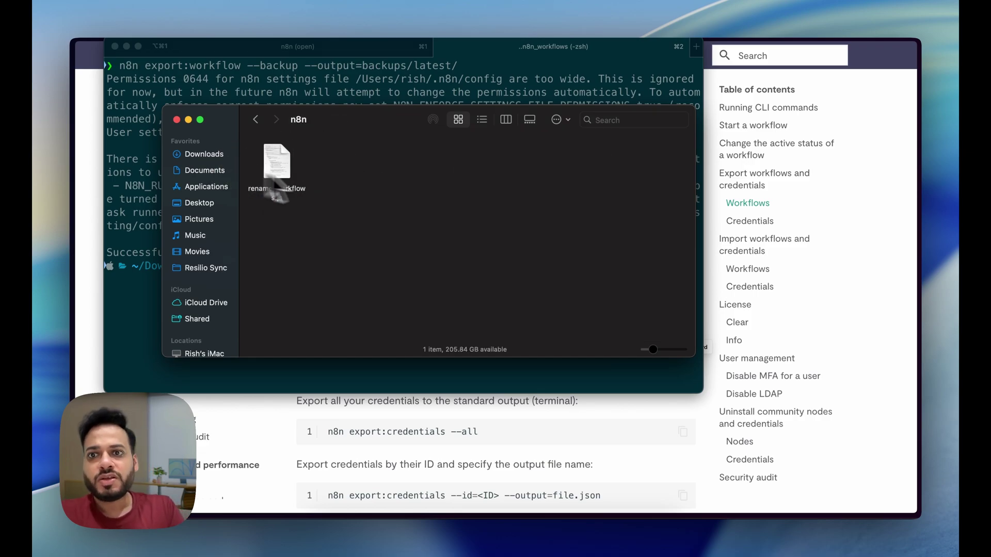
pyautogui.click(279, 172)
pyautogui.doubleClick(279, 173)
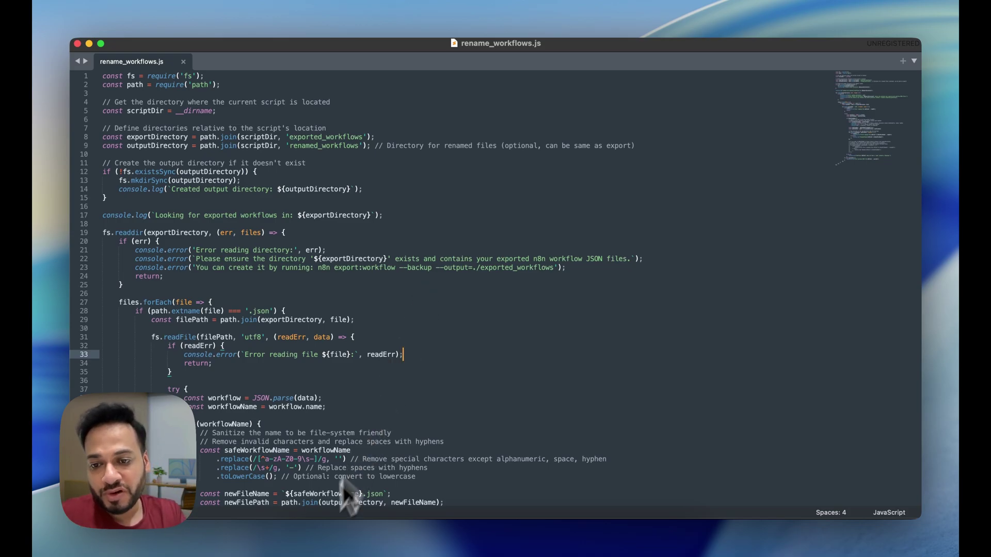
# Return to Finder and create a folder named exported_workflows inside n8n_workflows
pyautogui.click(303, 533)
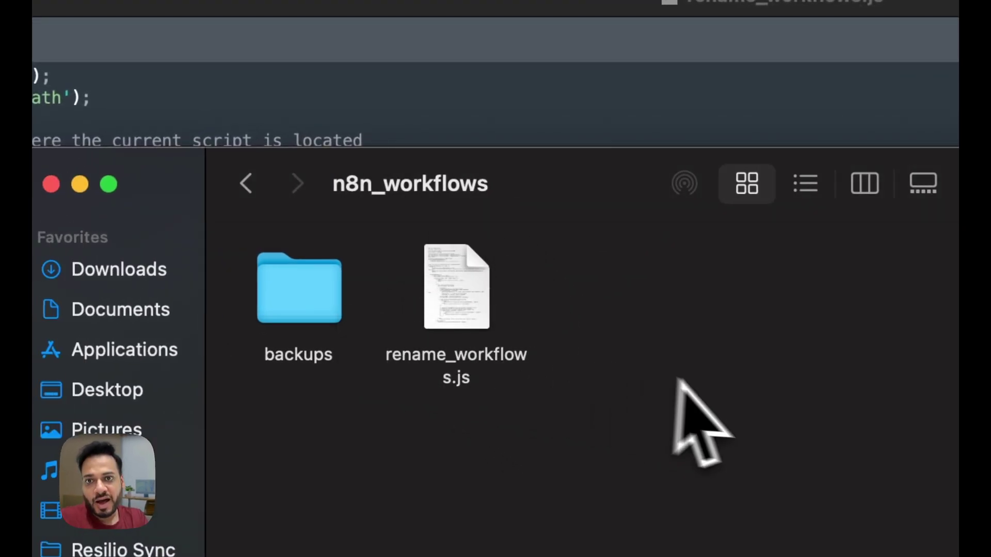
pyautogui.press('super+shift+n')
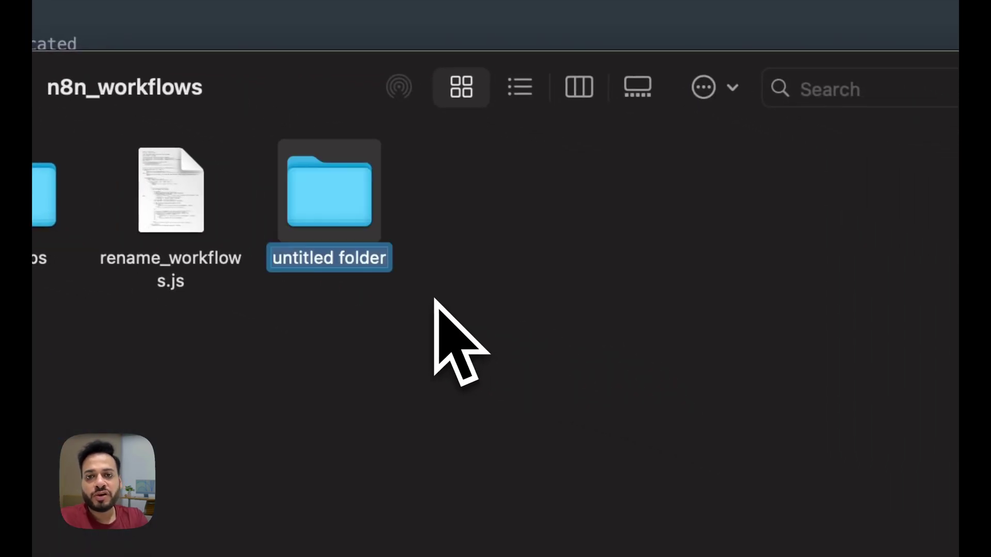
pyautogui.write('exported_workflows')
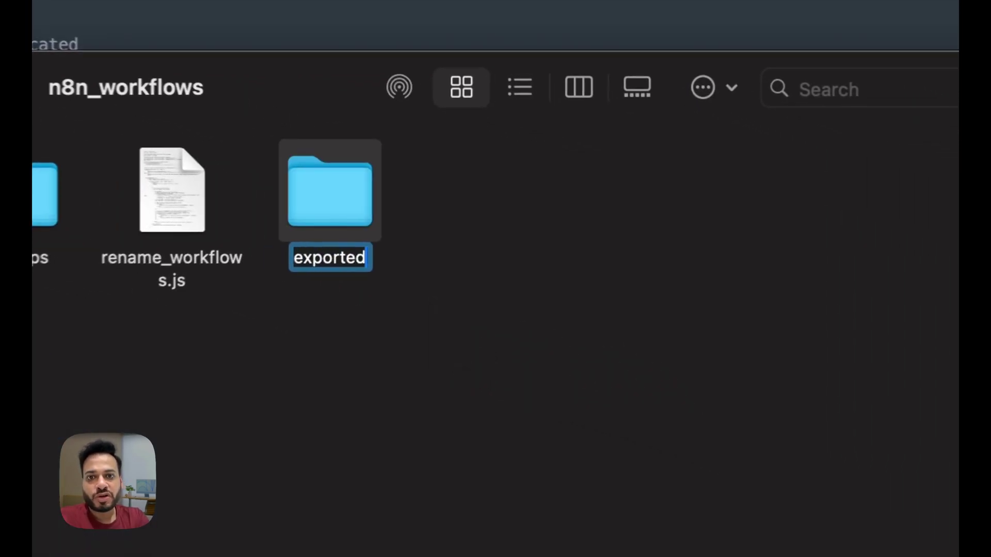
pyautogui.press('Return')
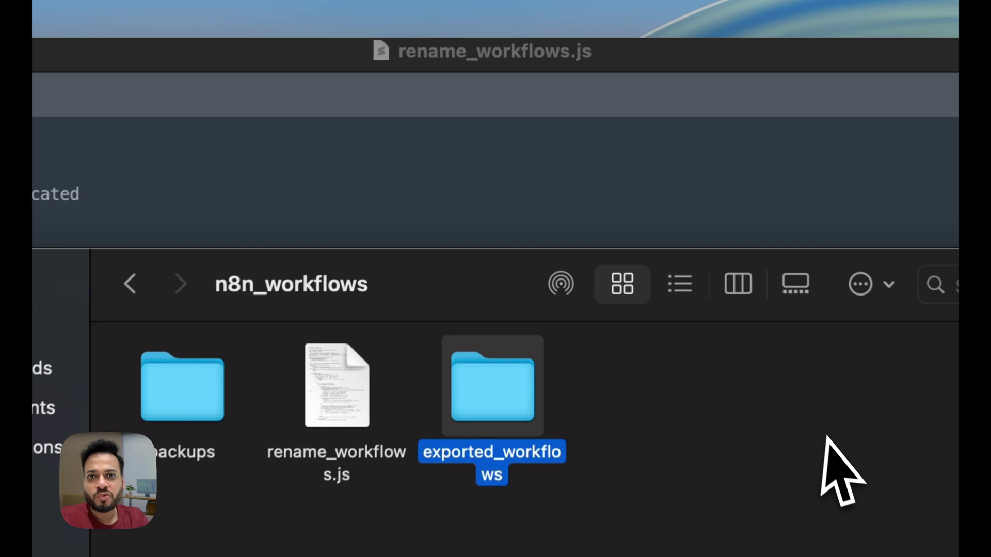
# Check the ./exported_workflows output path in the export command message of rename_workflows.js
pyautogui.click(596, 146)
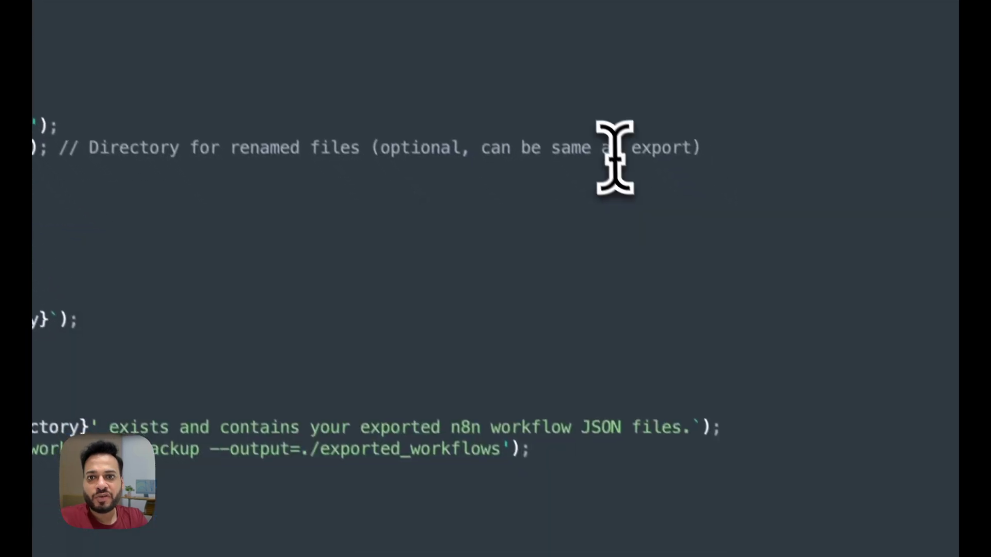
pyautogui.moveTo(304, 440); pyautogui.dragTo(493, 445)
pyautogui.click(313, 441)
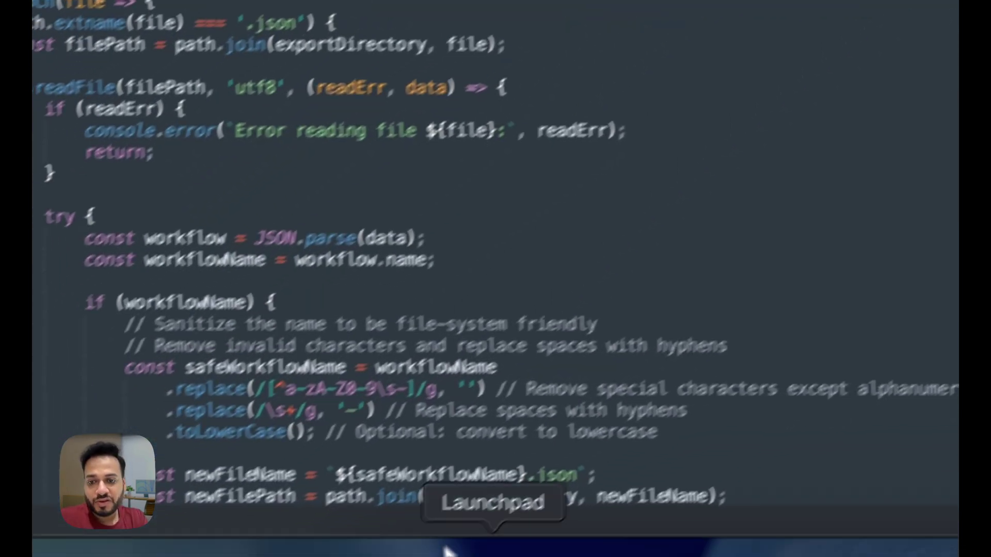
# In Finder, copy all JSON files from backups/latest into the exported_workflows folder
pyautogui.click(444, 551)
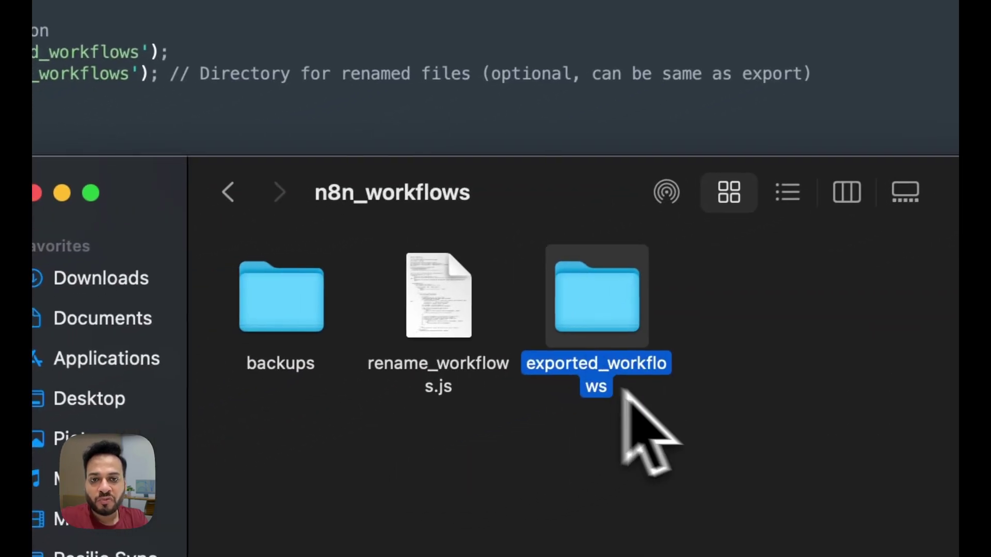
pyautogui.doubleClick(294, 320)
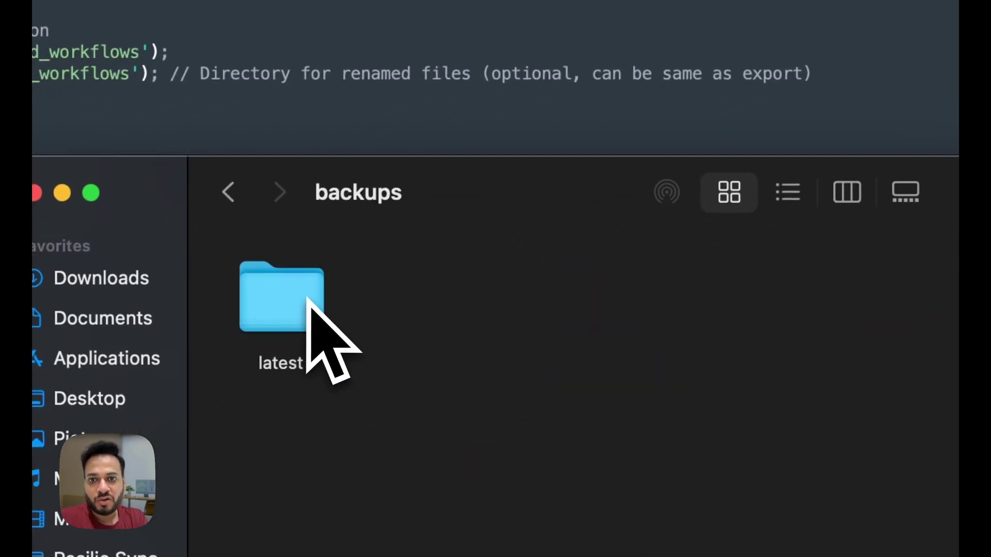
pyautogui.doubleClick(325, 338)
pyautogui.press('super+a')
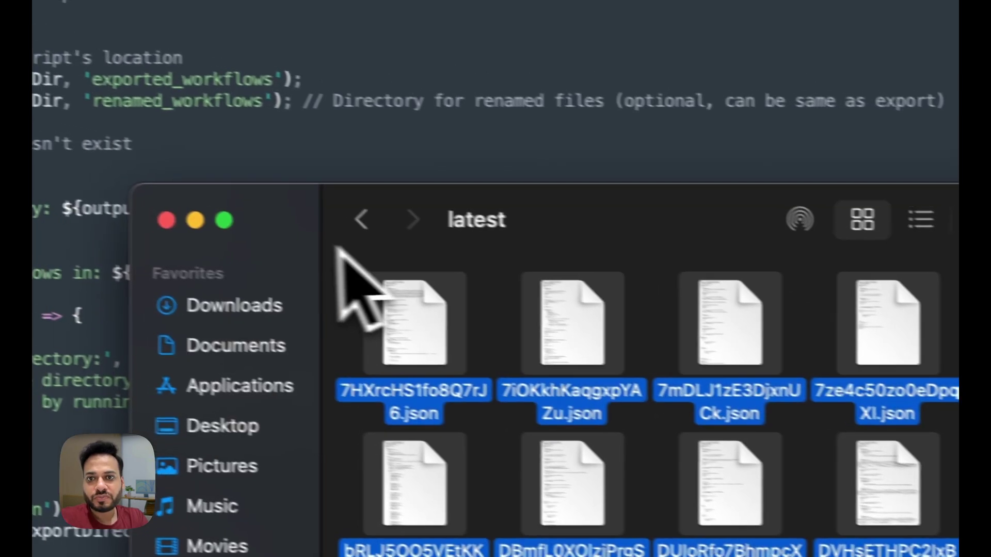
pyautogui.click(361, 220)
pyautogui.click(361, 220)
pyautogui.doubleClick(687, 317)
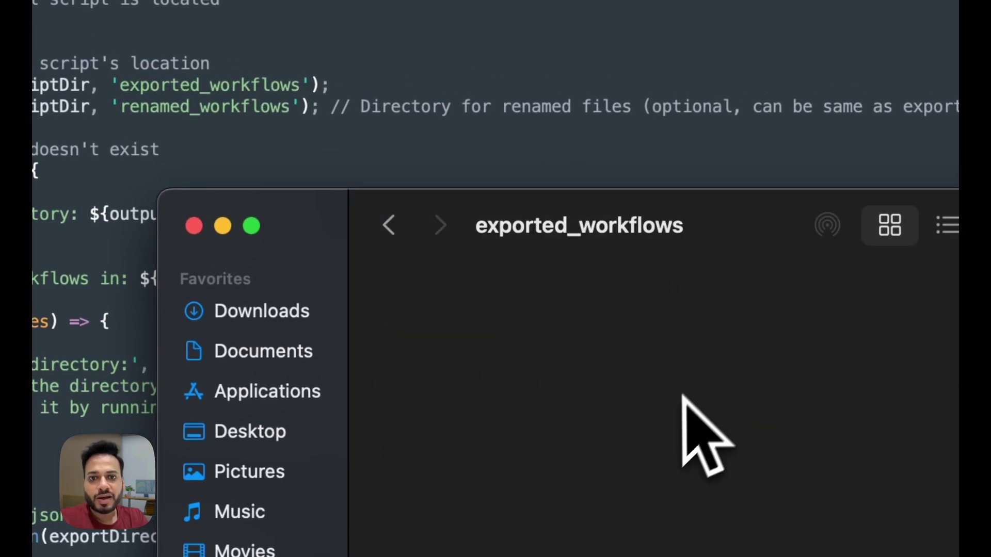
pyautogui.press('super+v')
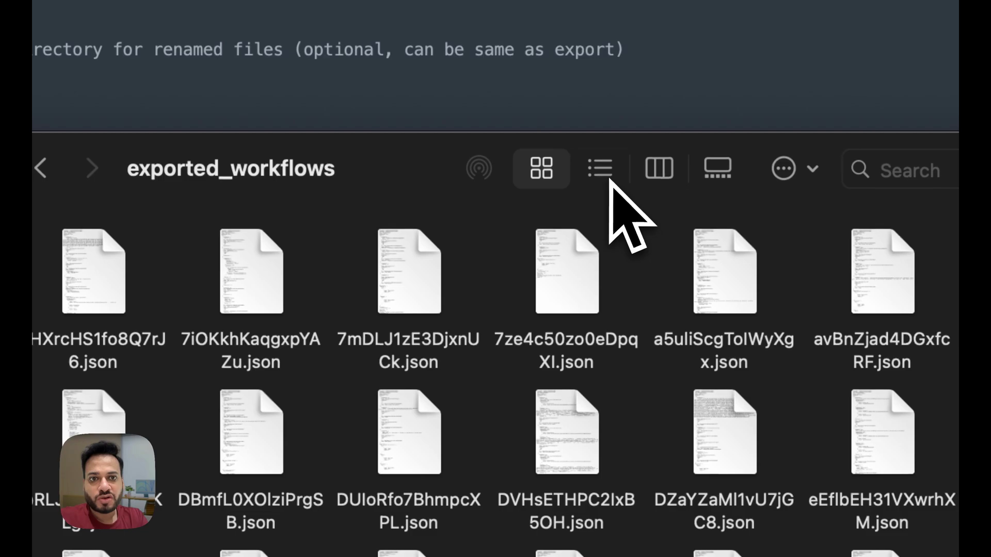
# Review the copied files in exported_workflows as a list and return to the n8n_workflows folder
pyautogui.click(610, 180)
pyautogui.scroll(-3, 310, 418)
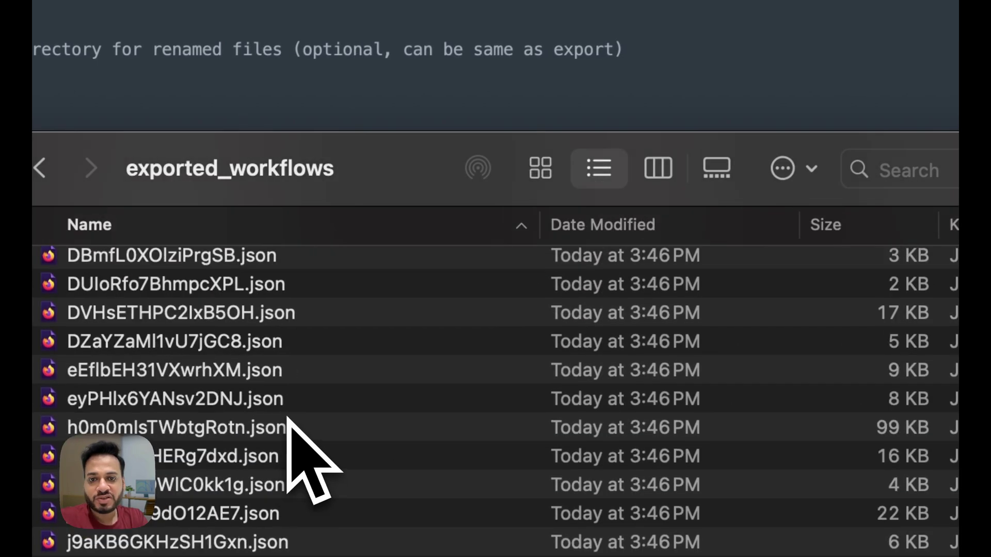
pyautogui.scroll(-8, 286, 417)
pyautogui.scroll(10, 287, 417)
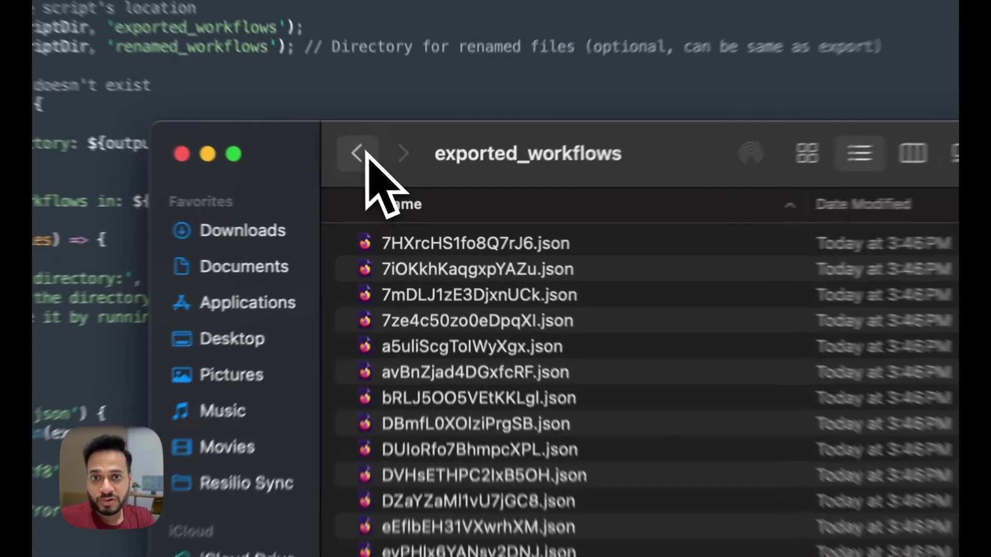
pyautogui.click(399, 194)
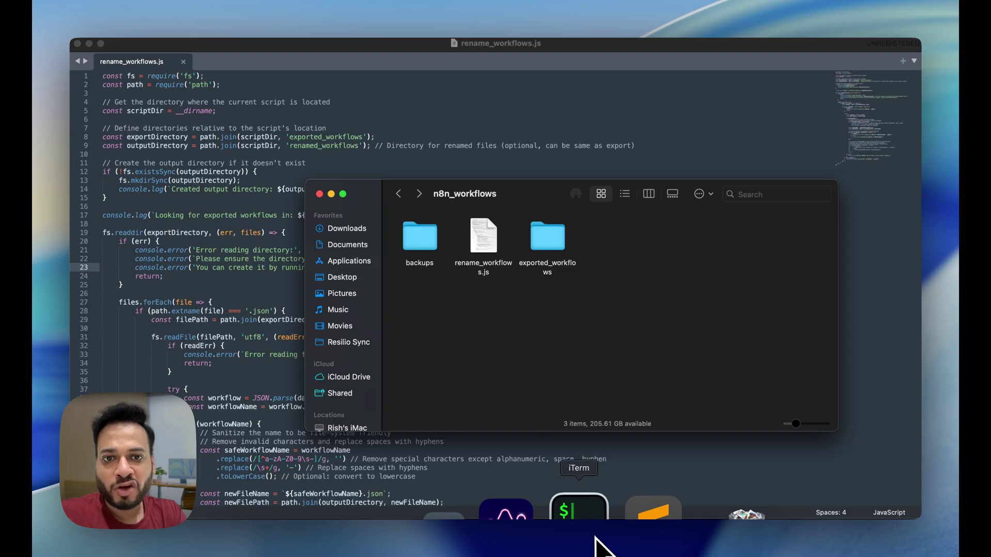
# Switch to iTerm and enter the command node rename_workflows.js, copying the script's file name from Finder, without running it
pyautogui.click(586, 527)
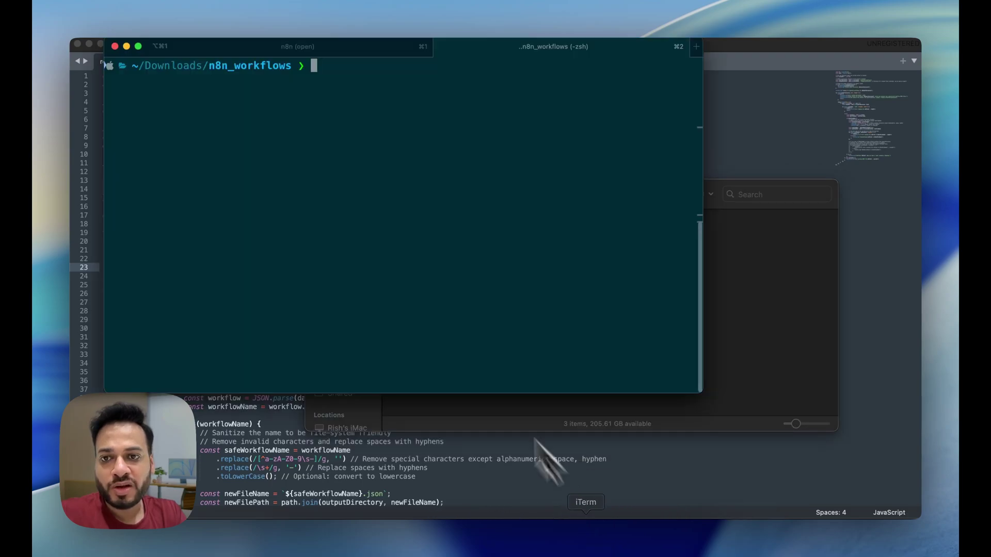
pyautogui.click(749, 302)
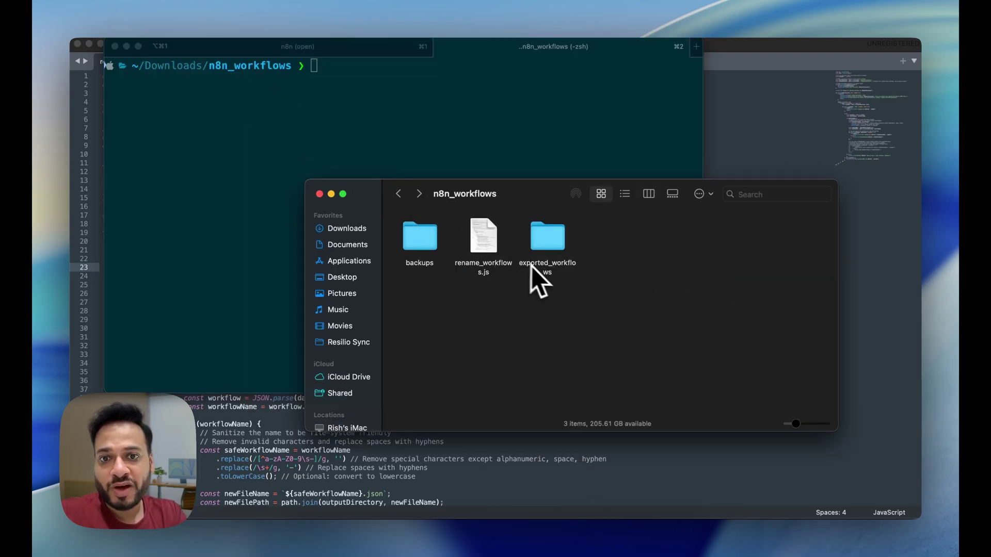
pyautogui.click(361, 89)
pyautogui.write('node')
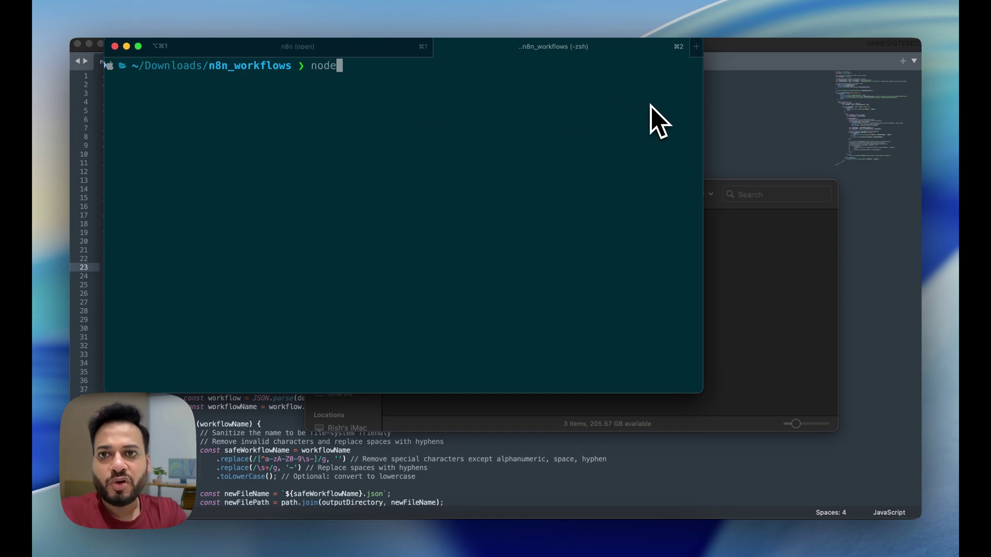
pyautogui.click(800, 292)
pyautogui.click(482, 248)
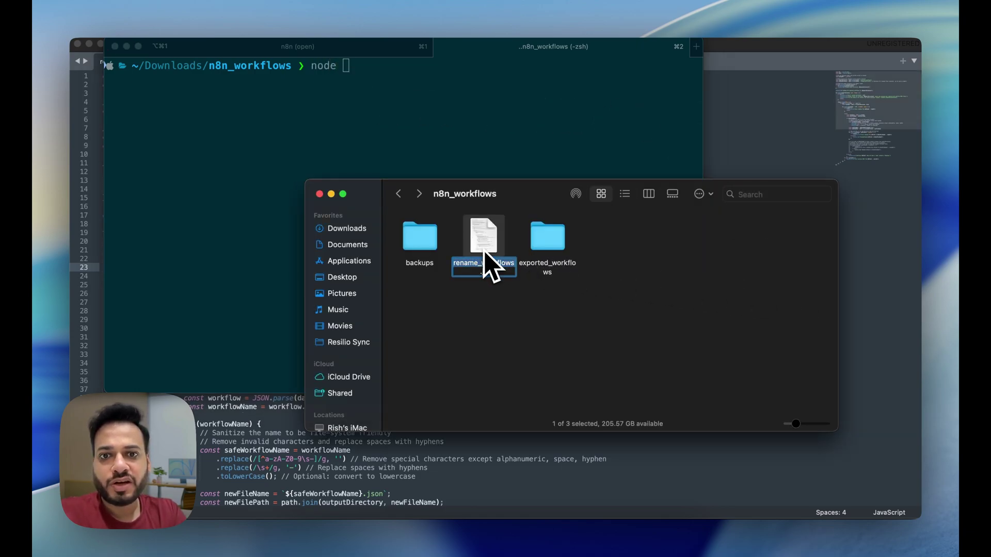
pyautogui.press('super+c')
pyautogui.click(488, 144)
pyautogui.press('super+v')
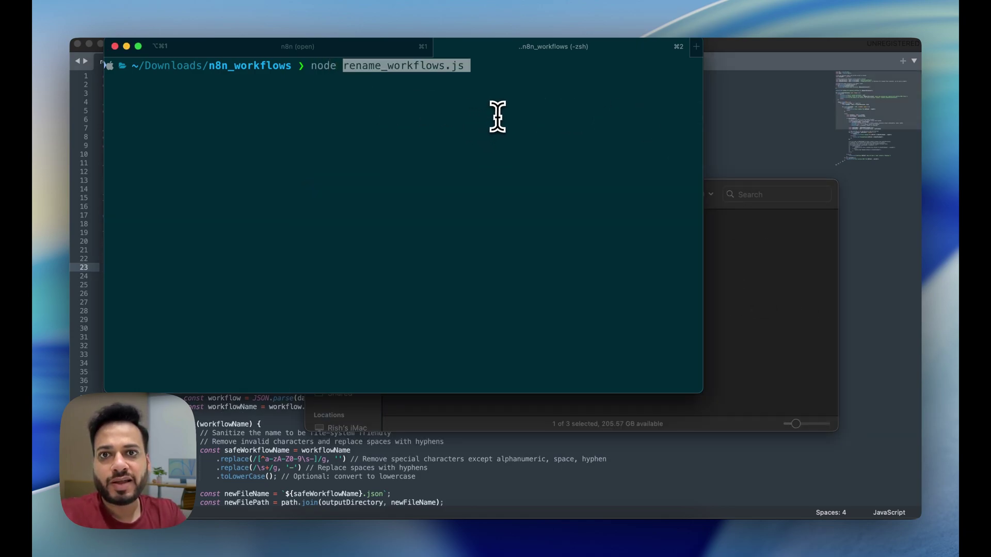
# Move the Finder window aside and narrow the terminal window so the n8n_workflows contents stay visible beside it
pyautogui.click(723, 212)
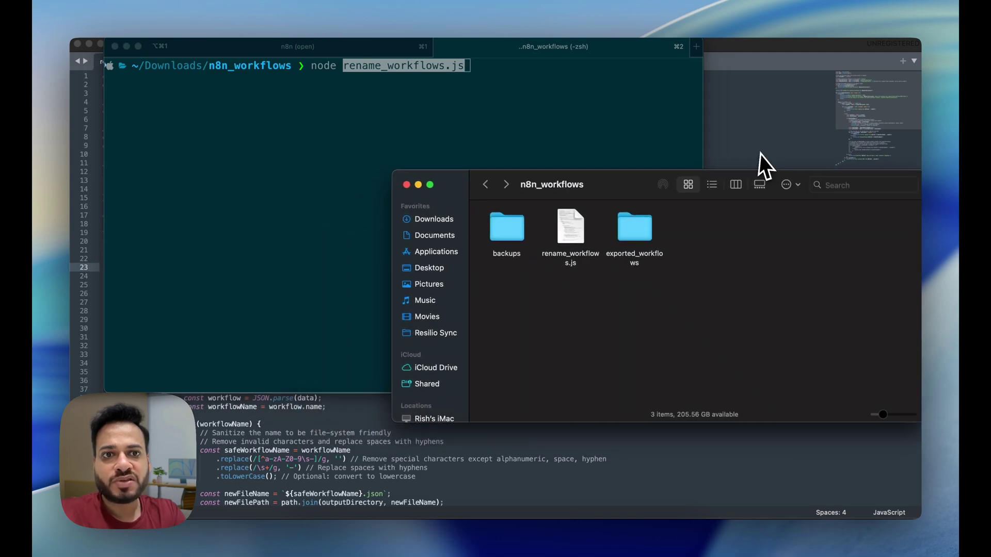
pyautogui.click(668, 127)
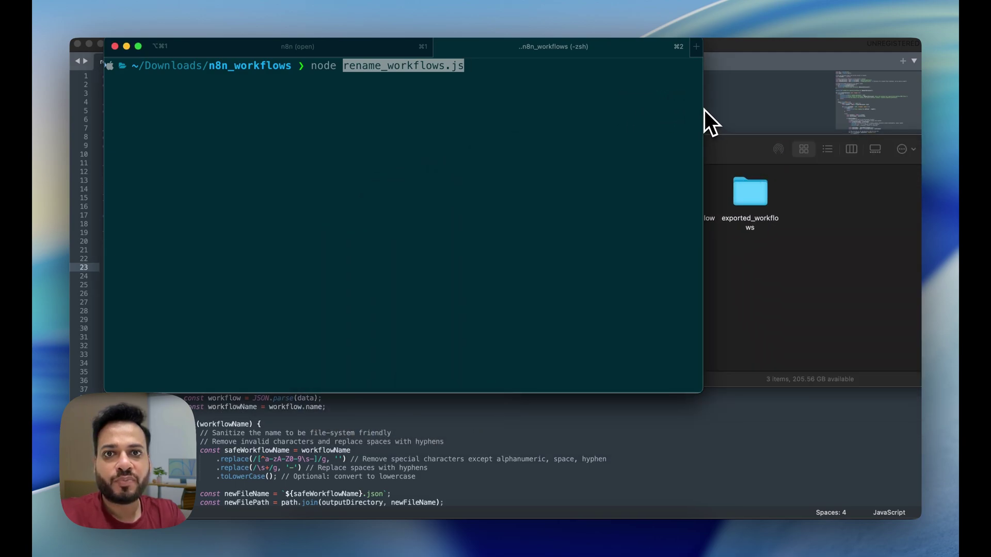
pyautogui.moveTo(703, 111); pyautogui.dragTo(578, 113)
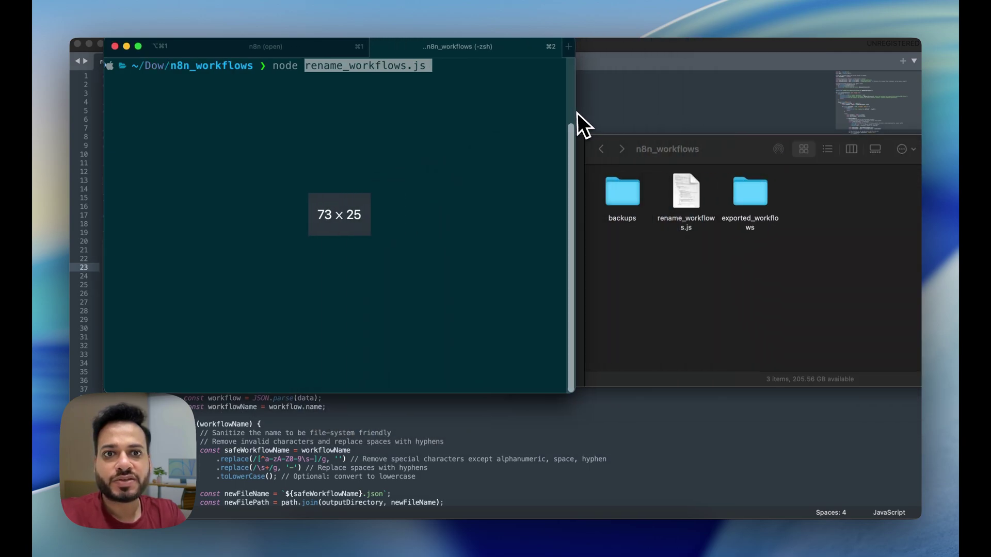
# Run node rename_workflows.js and open the renamed_workflows folder in Finder
pyautogui.click(438, 66)
pyautogui.press('Return')
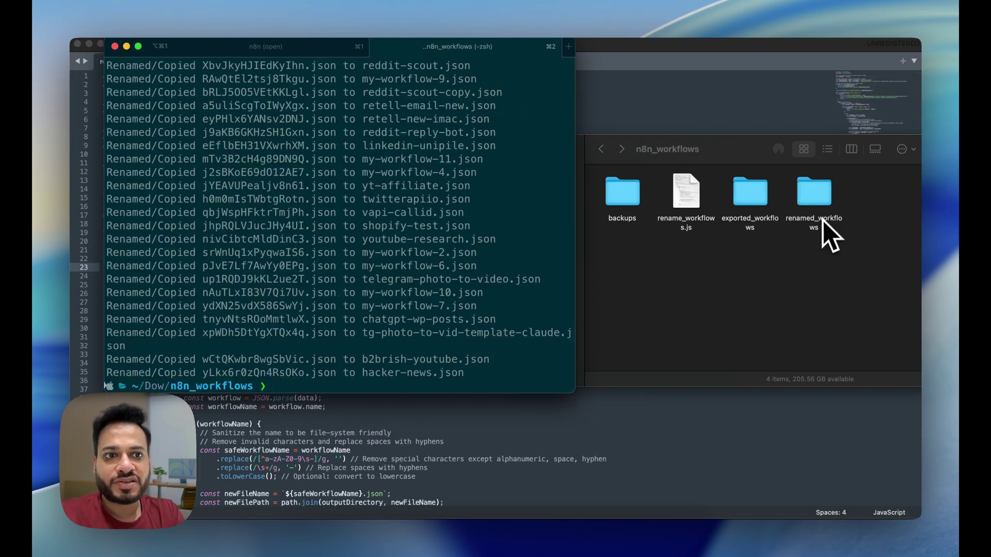
pyautogui.click(823, 204)
pyautogui.doubleClick(824, 203)
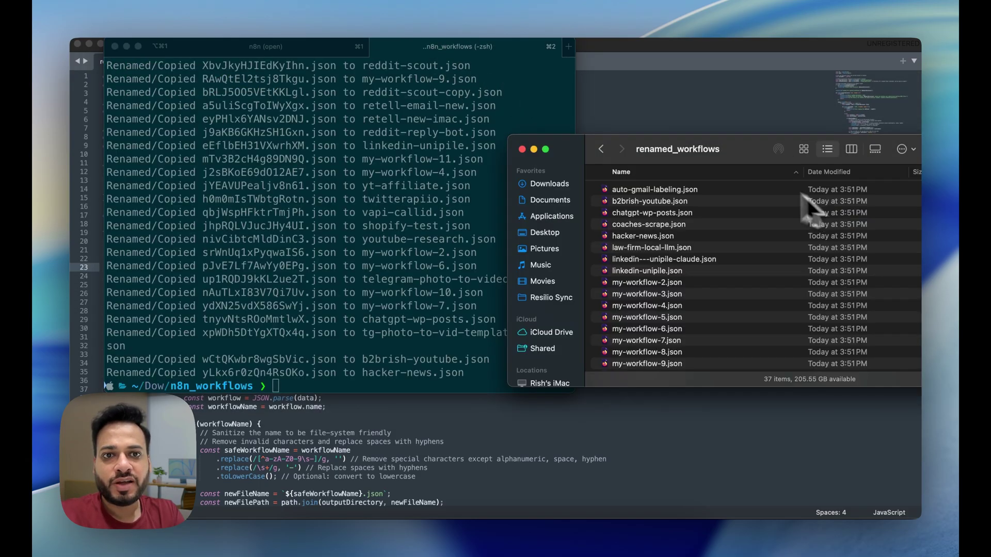
# Examine the renamed JSON files in renamed_workflows in list and icon view, and return to the n8n_workflows folder
pyautogui.scroll(-5, 676, 222)
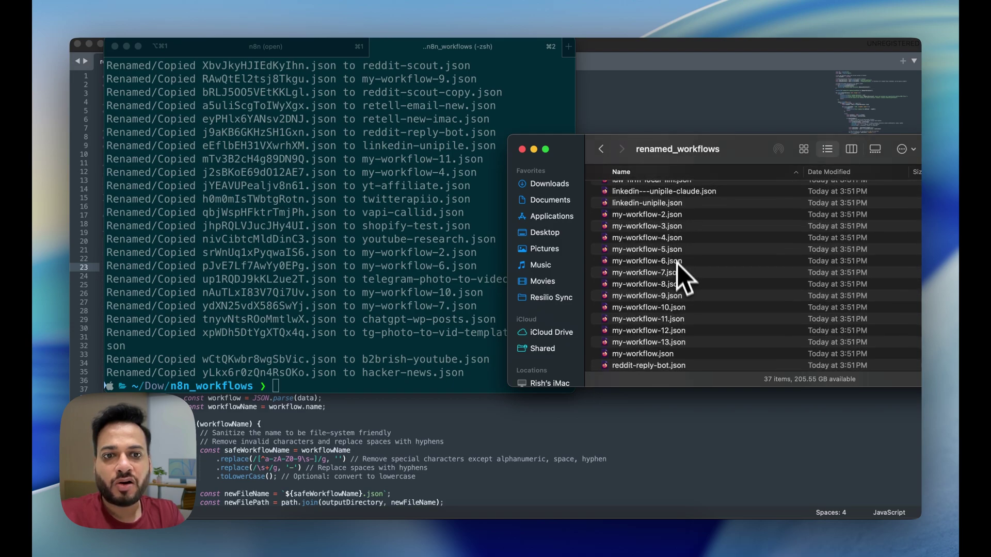
pyautogui.scroll(-5, 677, 262)
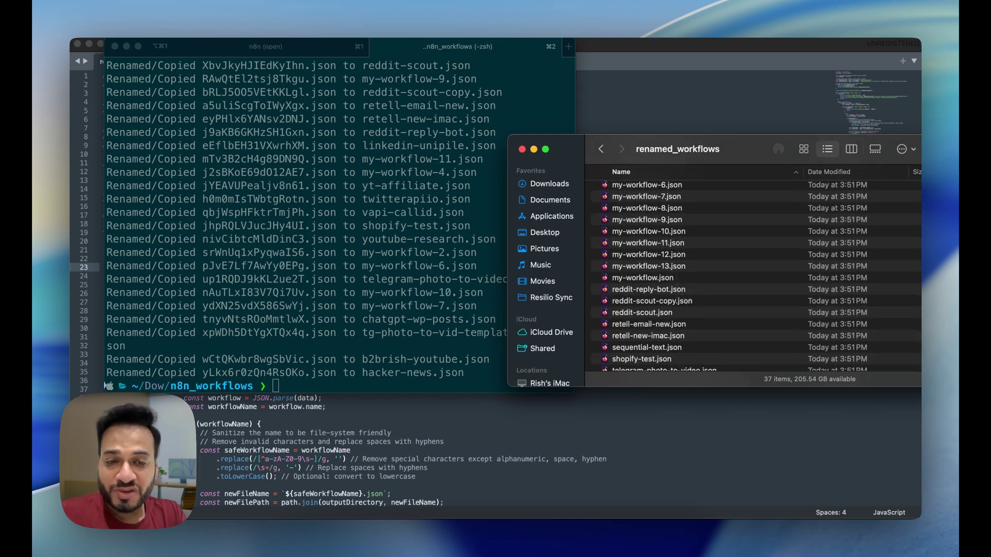
pyautogui.scroll(2, 681, 307)
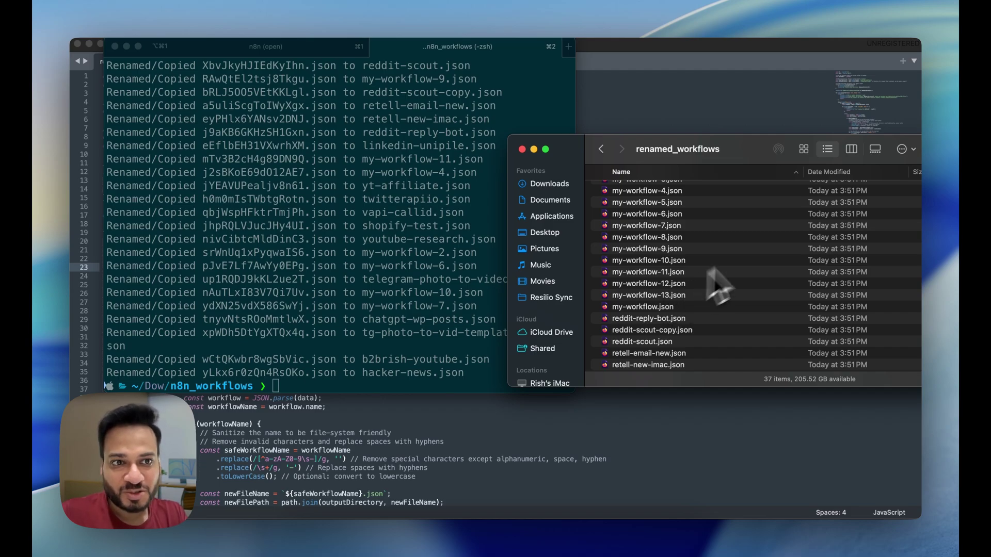
pyautogui.click(805, 153)
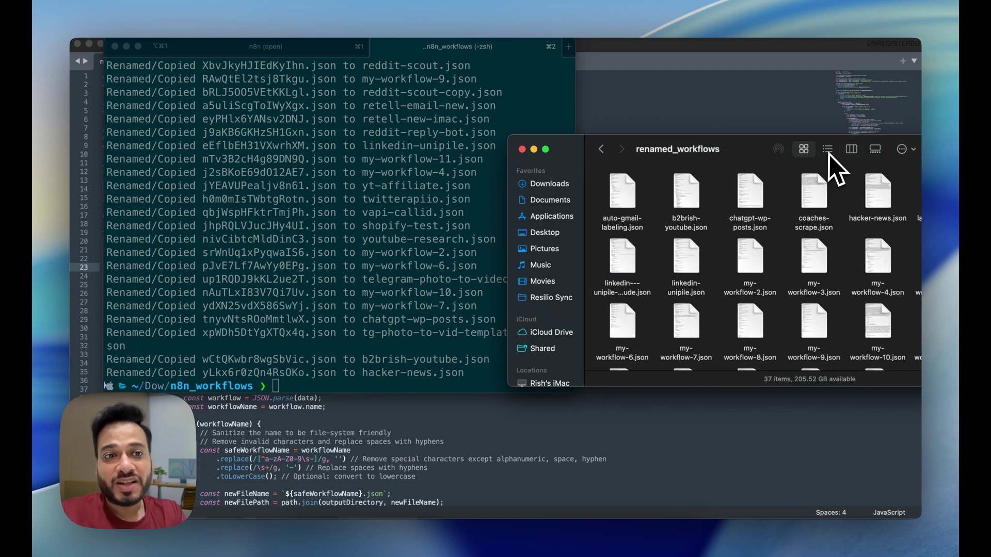
pyautogui.click(828, 149)
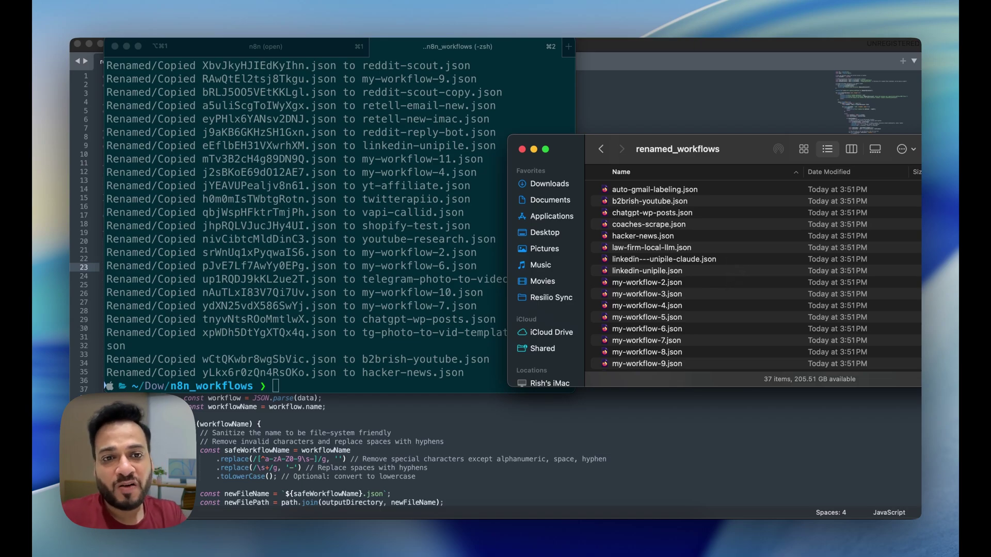
pyautogui.click(805, 151)
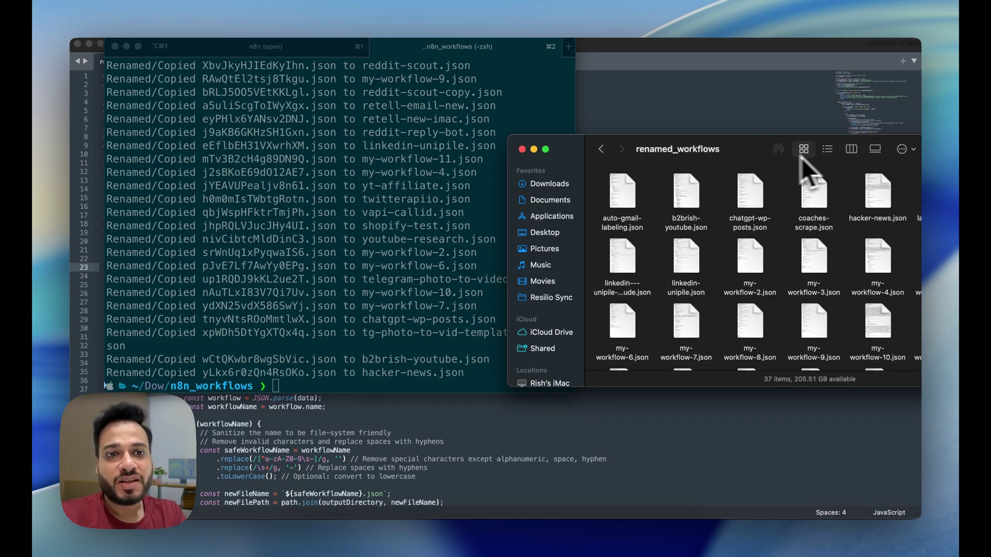
pyautogui.click(603, 151)
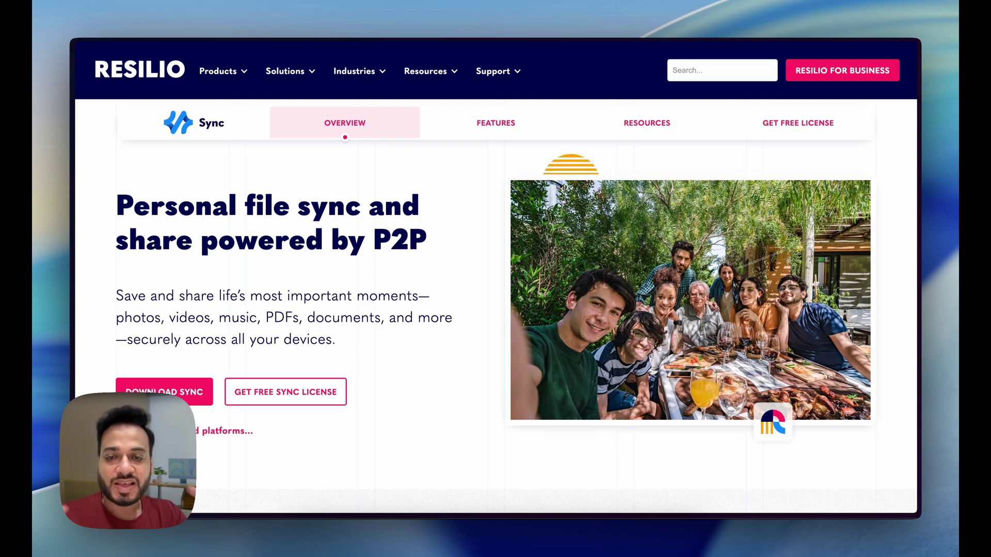
# Switch to Finder and create a folder named exported_workflows beside rename_workflows.js in the n8n folder
pyautogui.press('super+Tab')
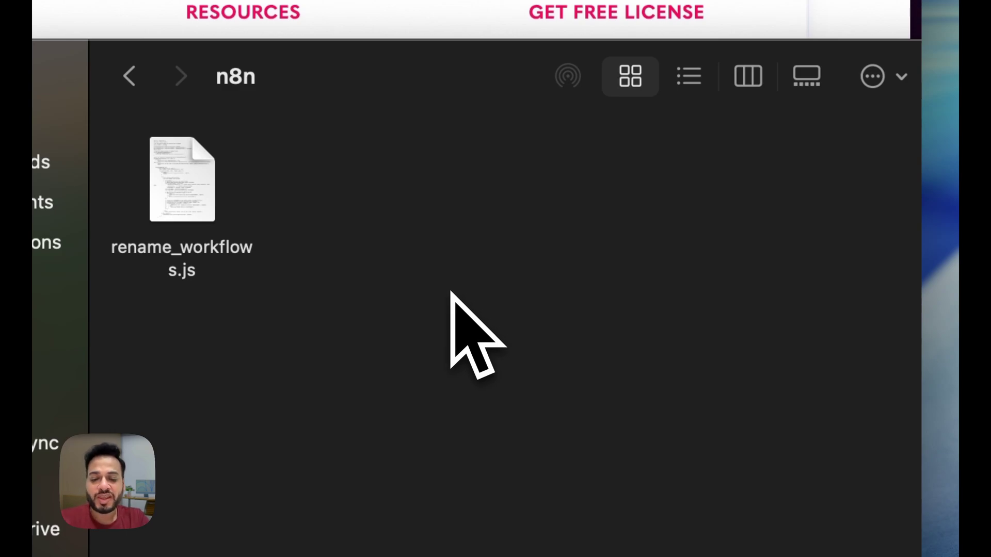
pyautogui.press('super+shift+n')
pyautogui.write('export')
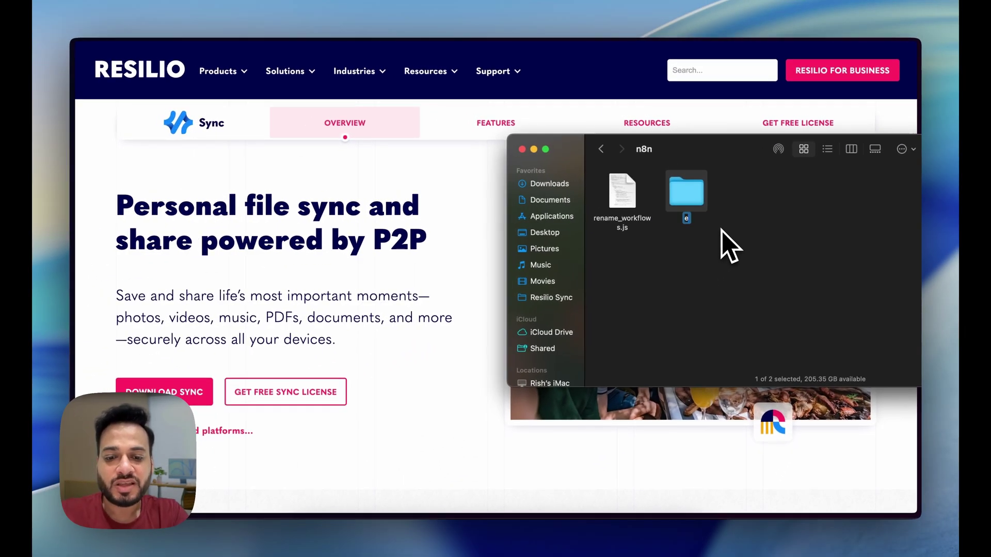
pyautogui.write('ed_workflows')
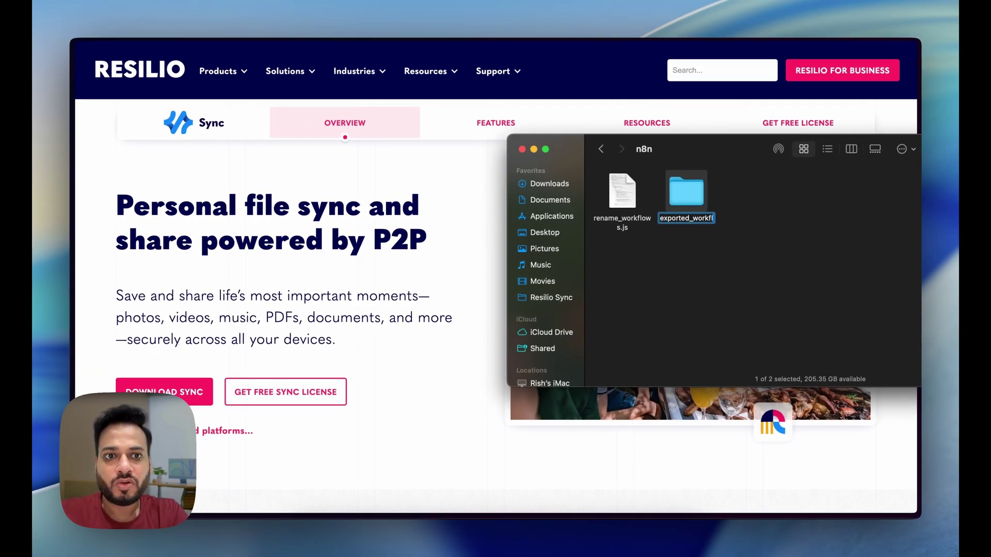
pyautogui.press('Return')
pyautogui.click(720, 230)
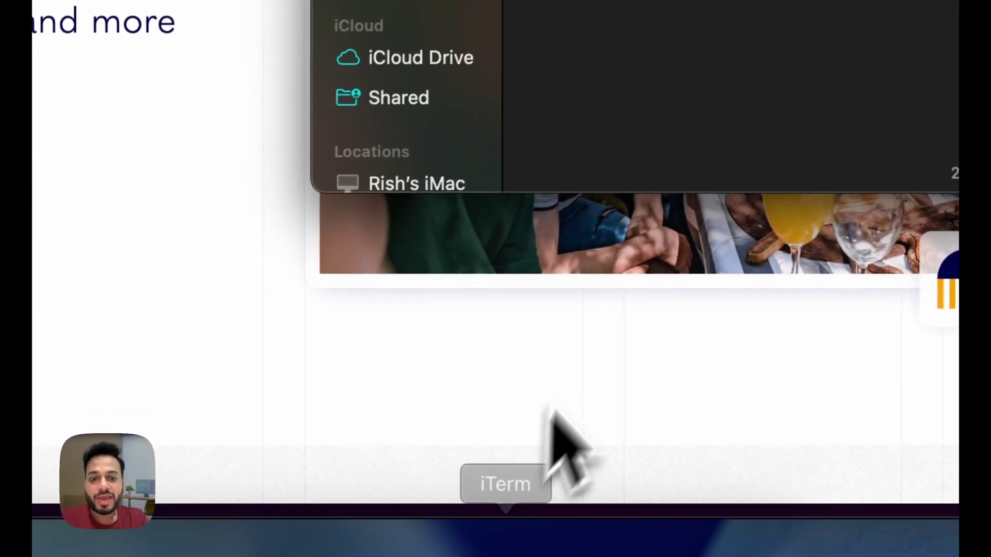
# Switch to iTerm, change the working directory to the n8n folder in Downloads, and clear the terminal
pyautogui.click(491, 501)
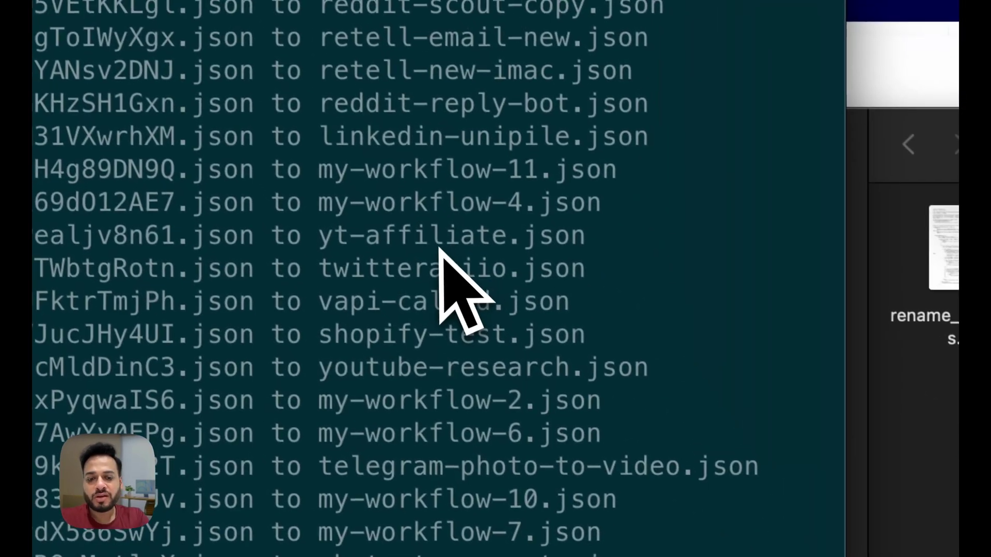
pyautogui.press('super+k')
pyautogui.write('cd ..')
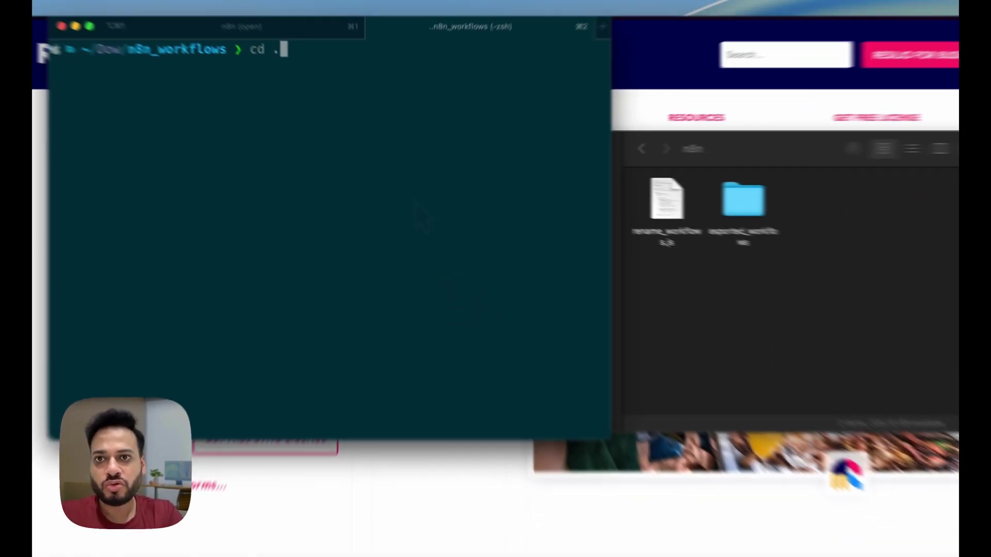
pyautogui.press('Return')
pyautogui.write('cd n8n')
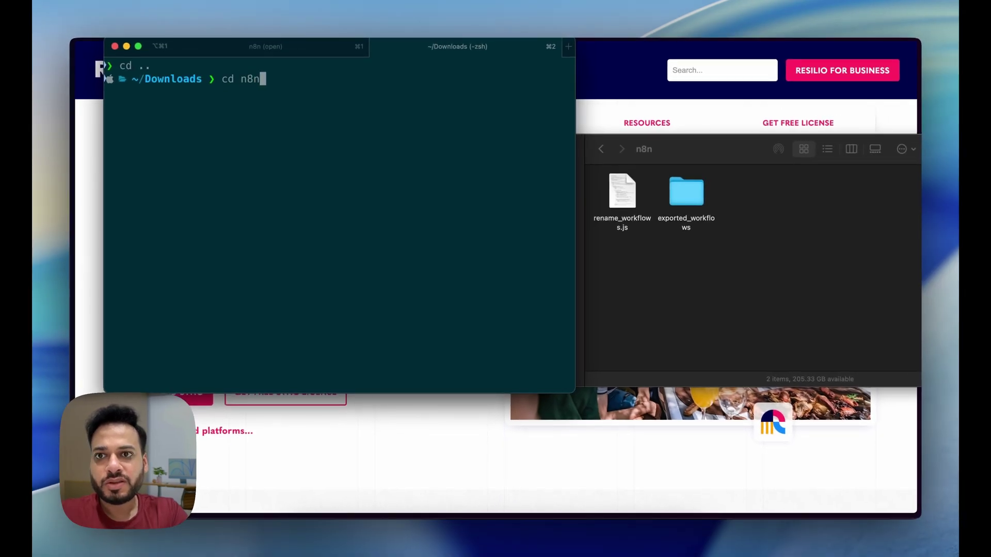
pyautogui.press('Return')
pyautogui.write('clear')
pyautogui.press('Return')
# Run n8n export:workflow --backup --output=./exported_workflows && node rename_workflows.js, checking the exported_workflows folder's contents before executing it
pyautogui.hotkey('ctrl', 'Right')
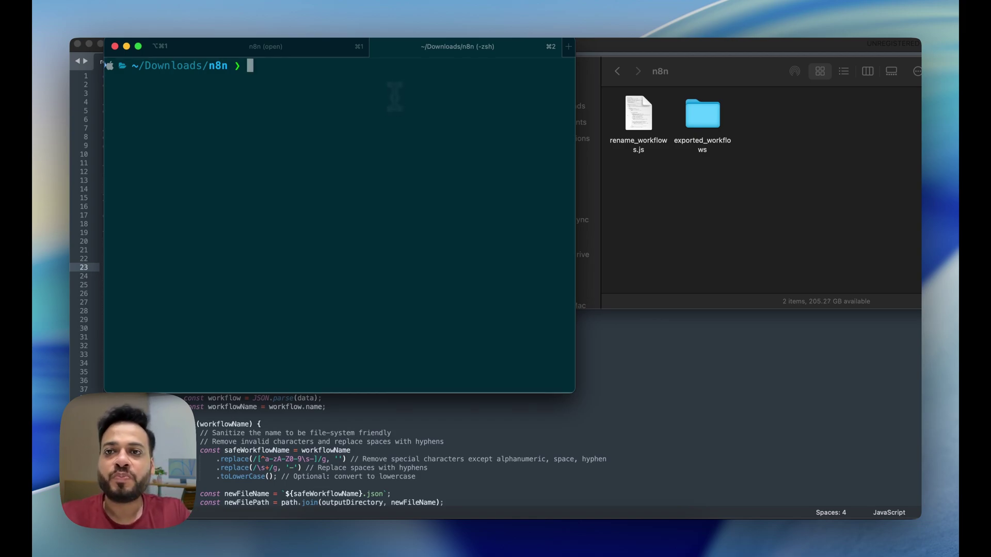
pyautogui.press('super+v')
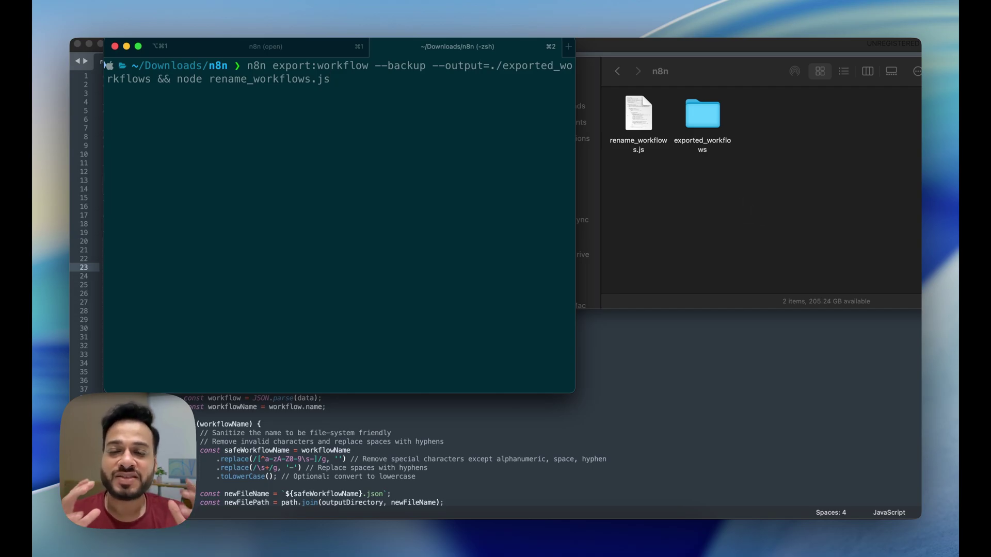
pyautogui.click(768, 148)
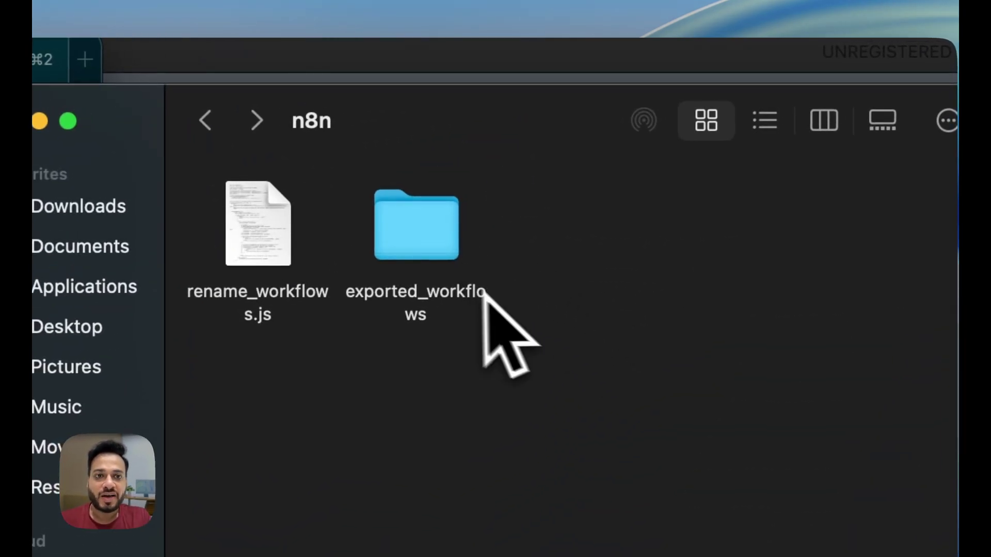
pyautogui.doubleClick(441, 238)
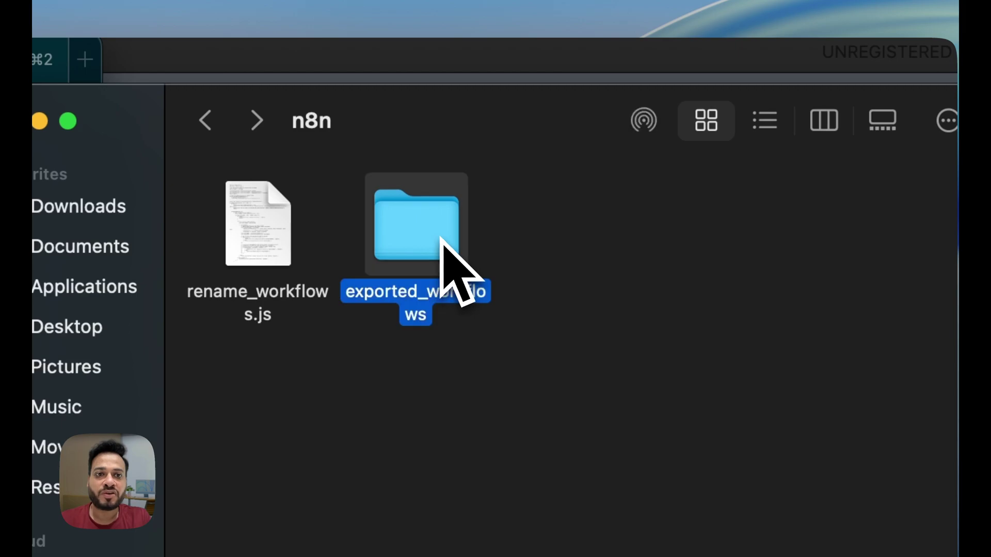
pyautogui.click(207, 121)
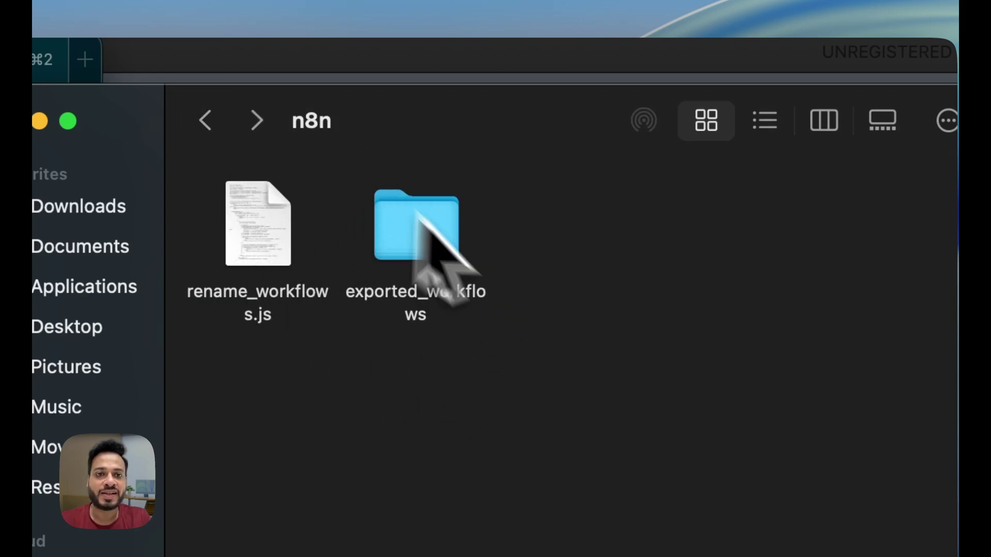
pyautogui.click(460, 324)
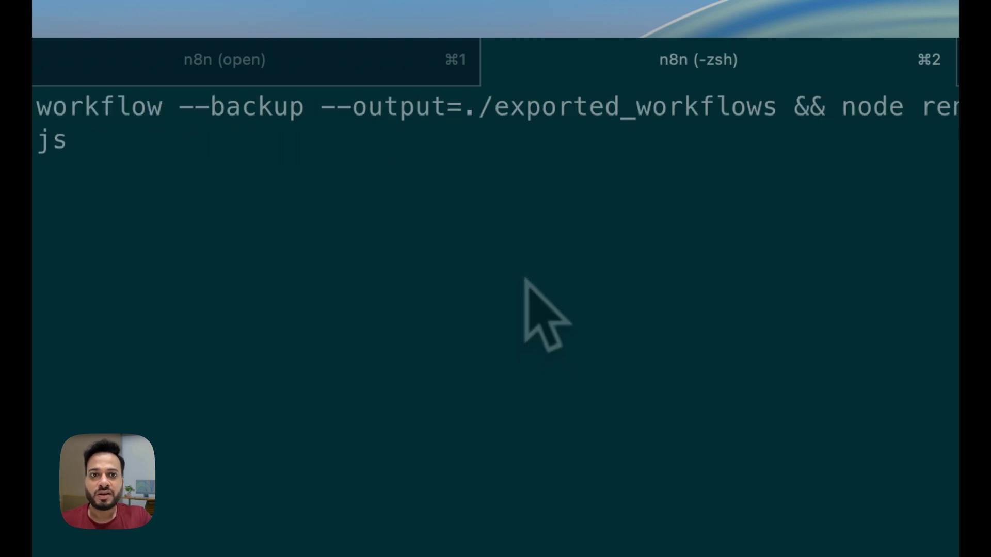
pyautogui.press('Return')
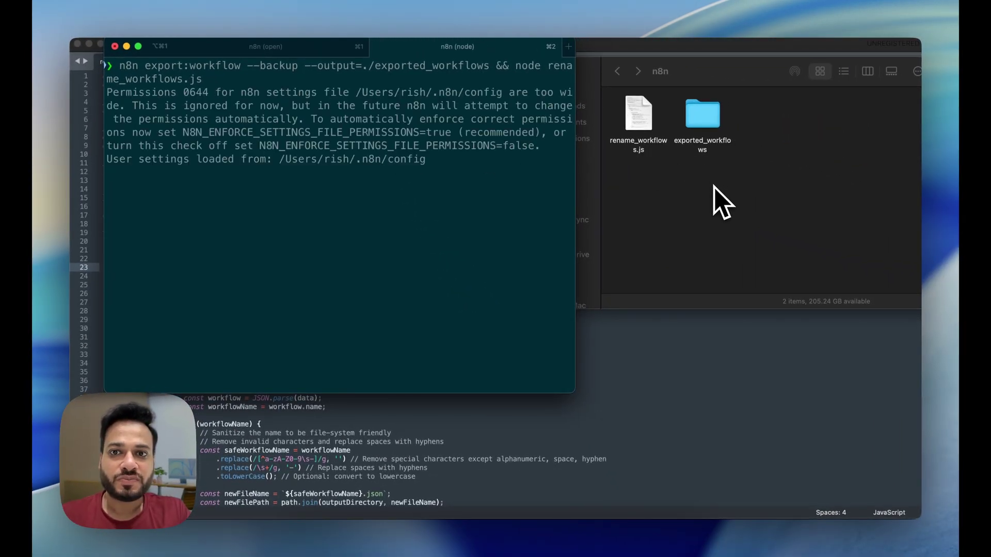
# Examine the exported JSON files in exported_workflows and the renamed copies in renamed_workflows
pyautogui.click(712, 135)
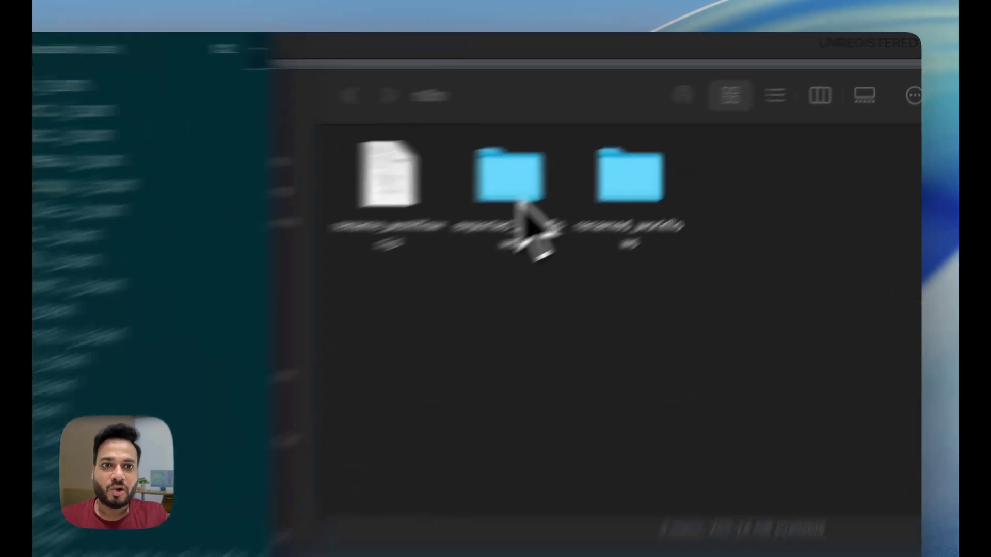
pyautogui.doubleClick(712, 136)
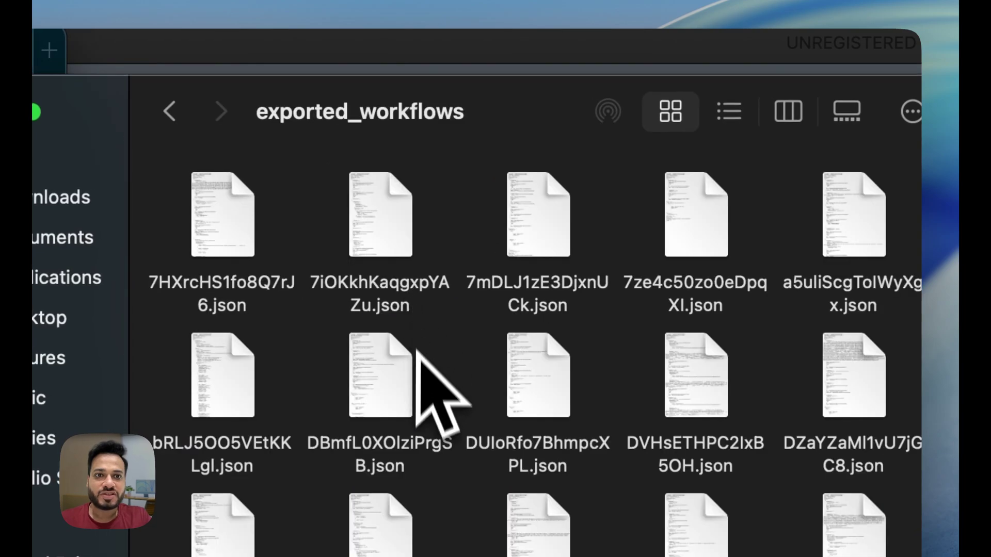
pyautogui.scroll(-10, 467, 428)
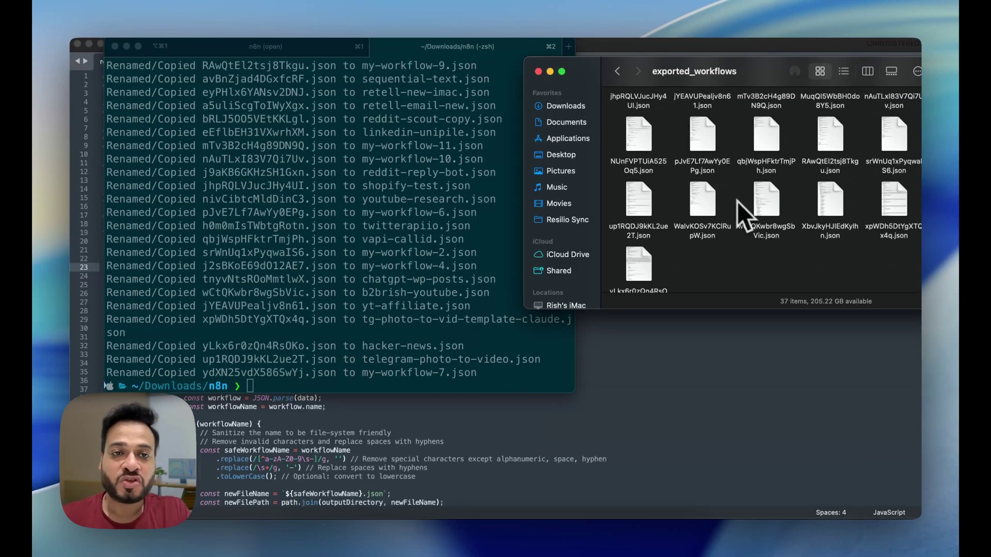
pyautogui.scroll(5, 740, 154)
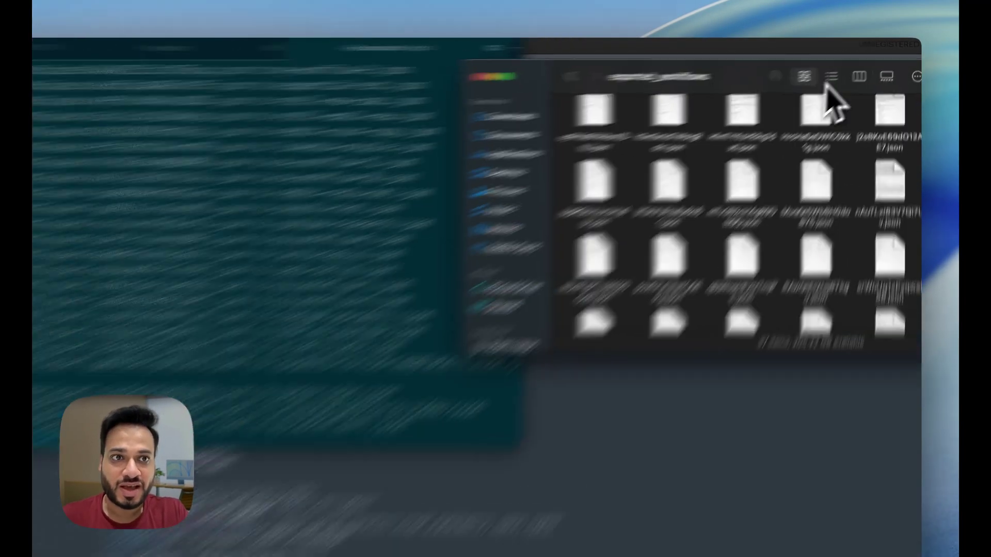
pyautogui.click(831, 77)
pyautogui.click(571, 76)
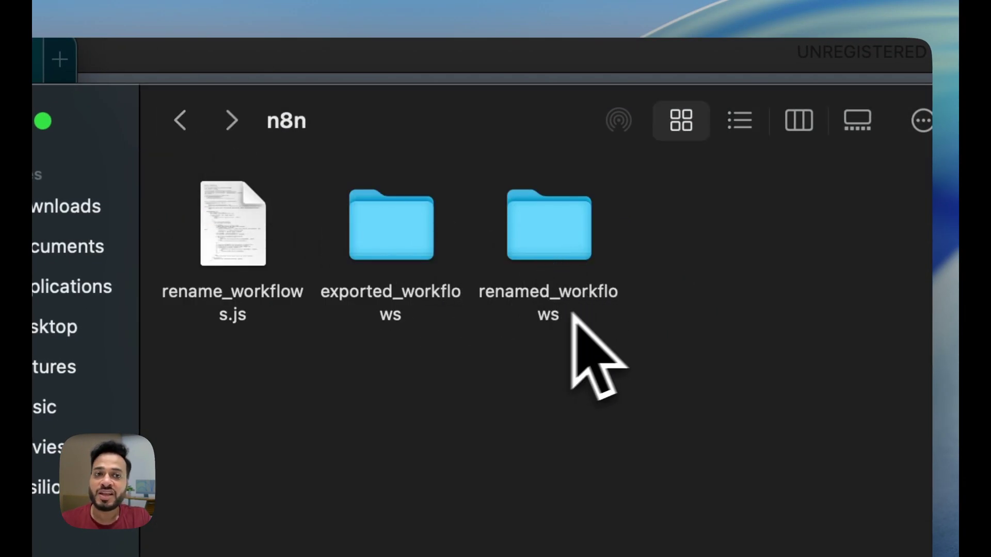
pyautogui.doubleClick(571, 239)
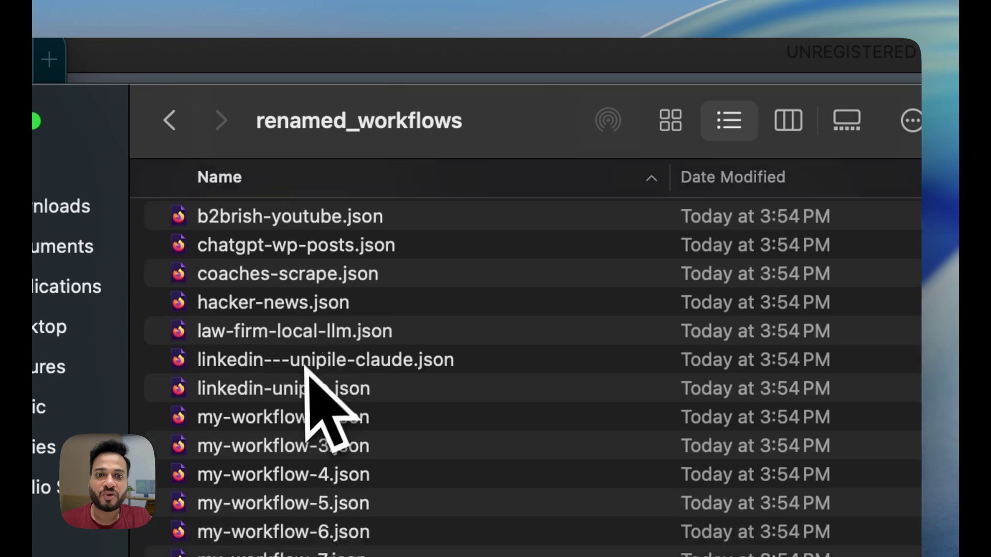
pyautogui.scroll(-5, 304, 367)
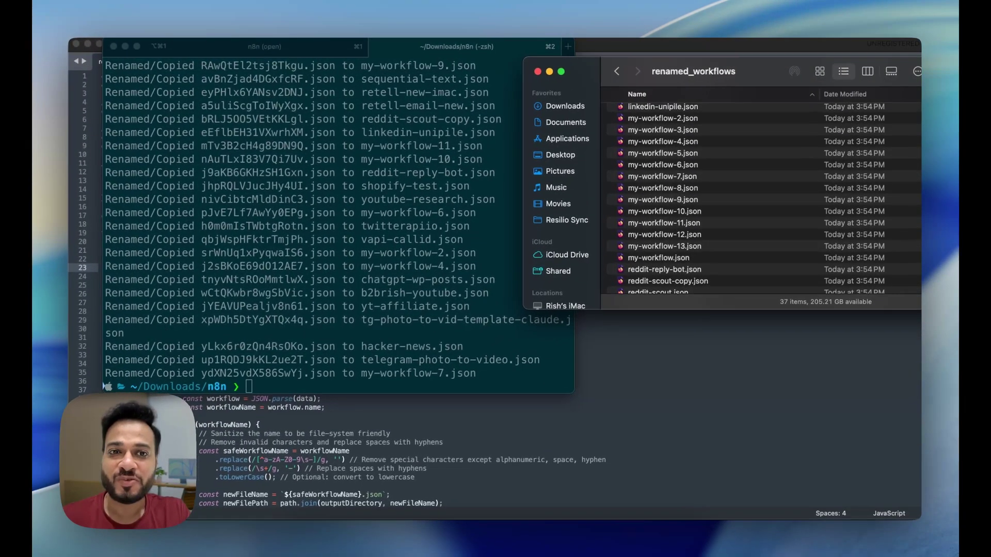